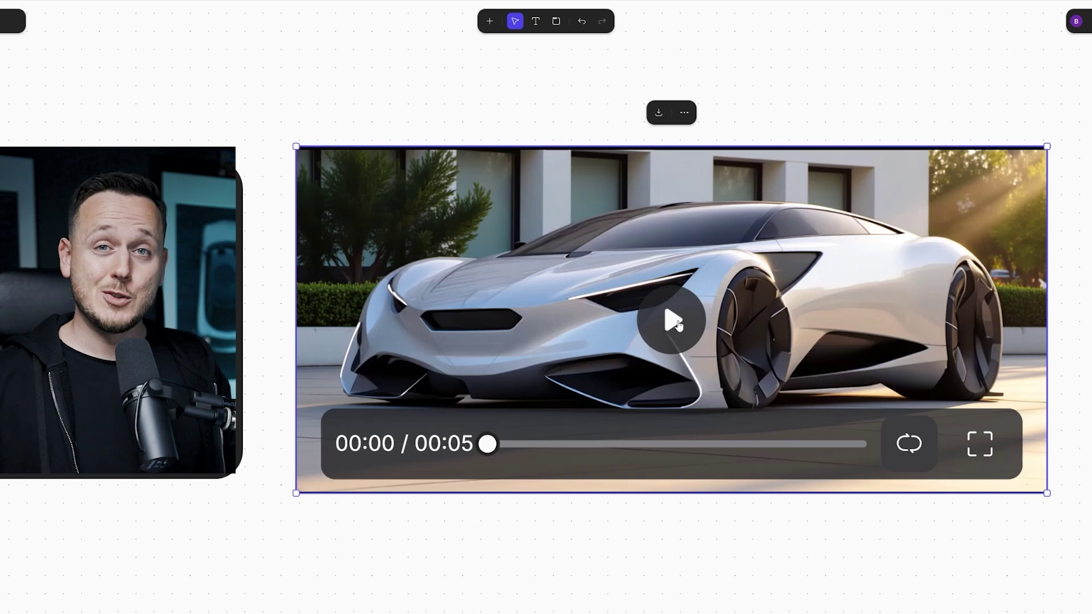
Play the white car animation clip beside the front-view clip on the canvas.
click(657, 522)
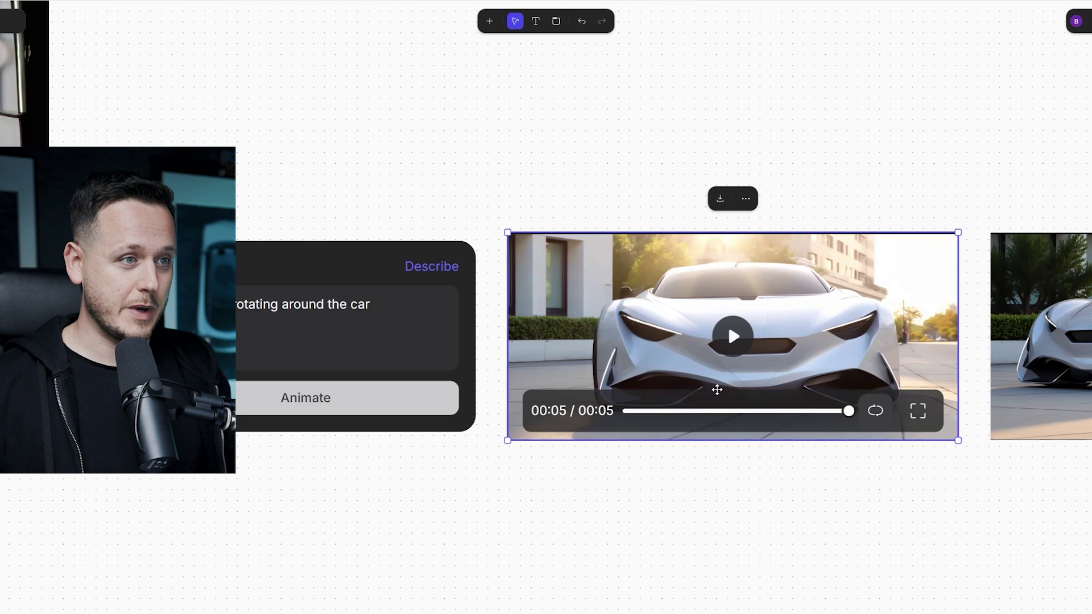
scroll(726, 388, up, 4)
scroll(727, 388, down, 3)
scroll(727, 388, right, 6)
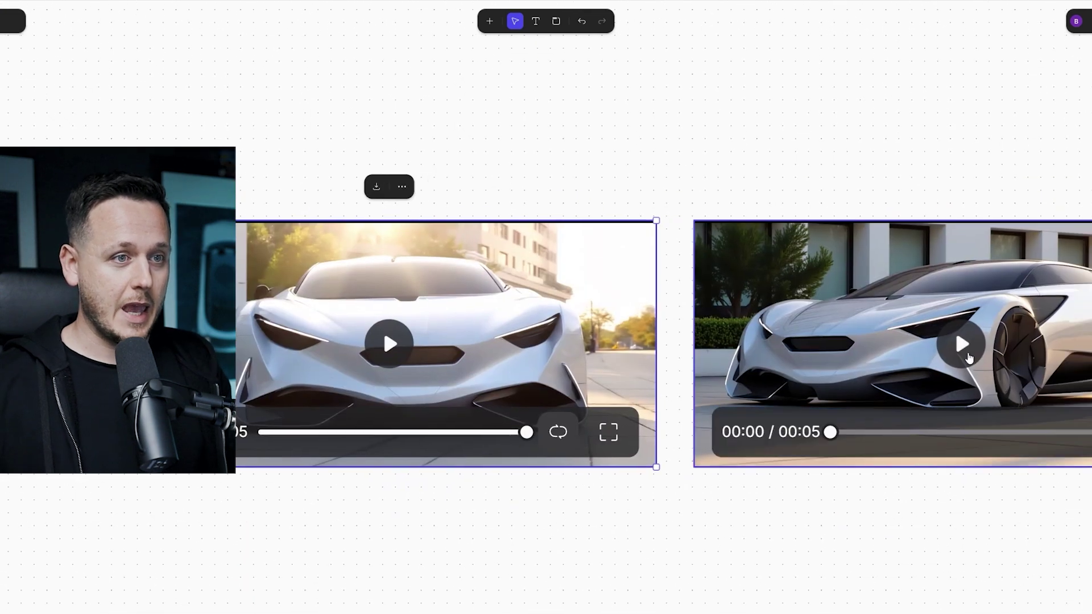
click(965, 348)
scroll(965, 349, right, 4)
scroll(714, 347, down, 2)
scroll(1035, 307, right, 3)
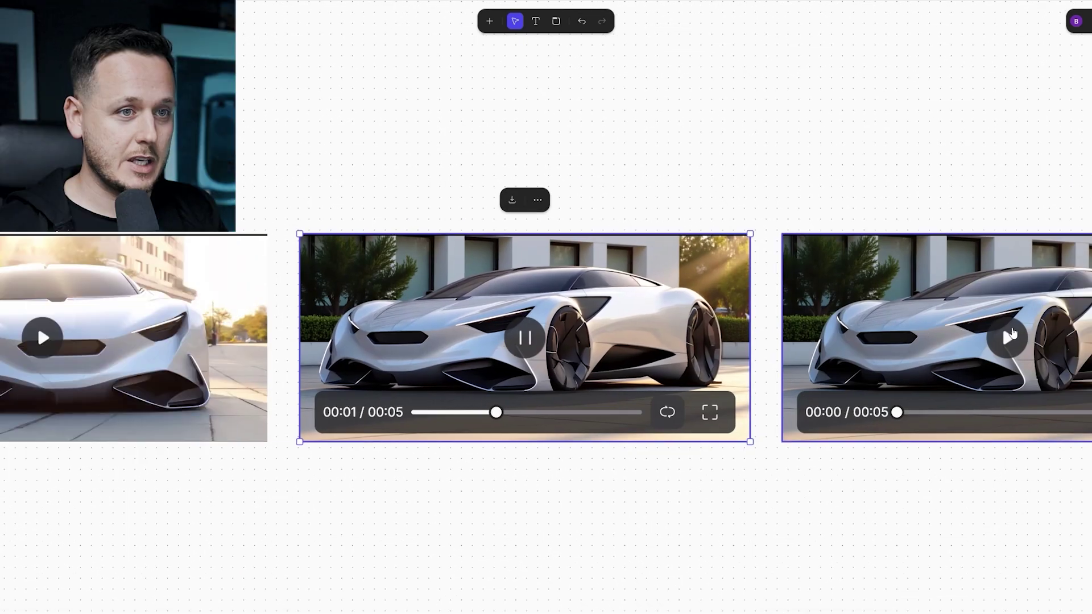
Play the following car clip in the row, replay the one before it, and pause.
click(1007, 337)
scroll(847, 447, right, 3)
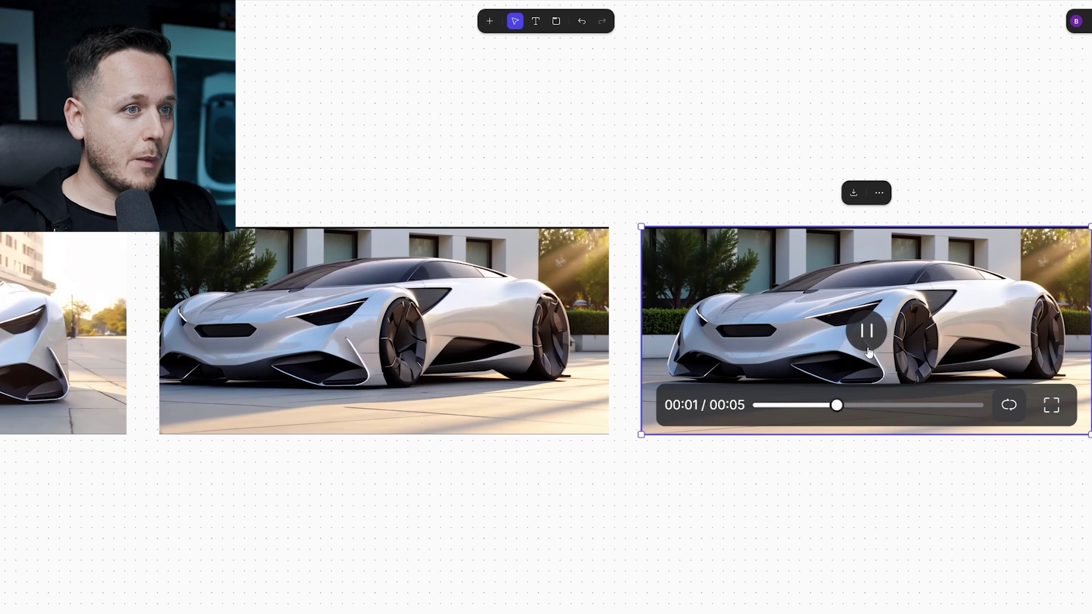
click(387, 331)
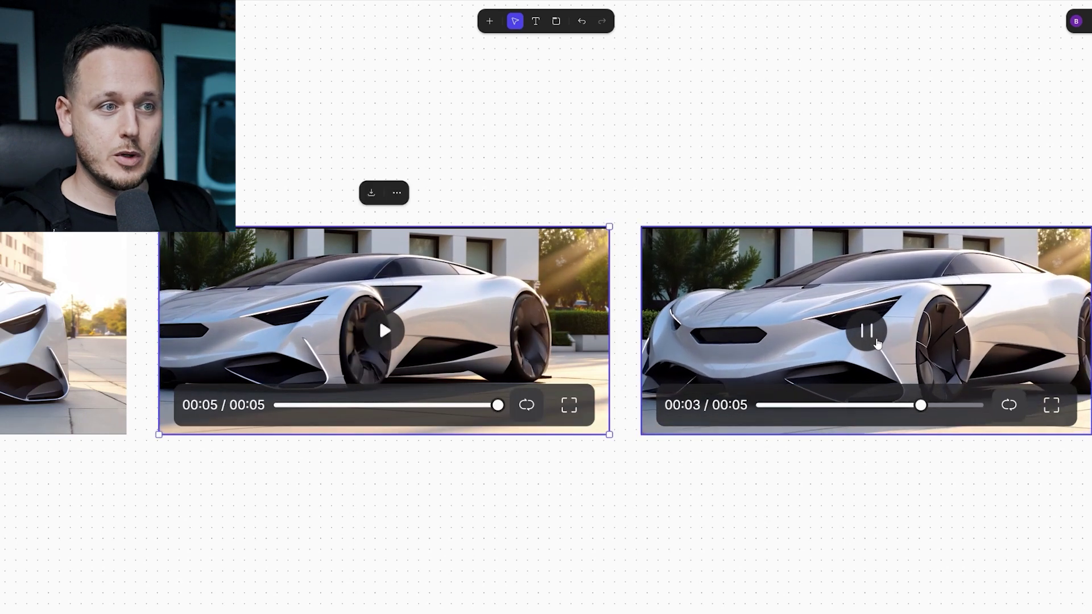
click(887, 329)
Play the last car animation clip in the row and examine it up close.
scroll(862, 335, right, 8)
click(862, 335)
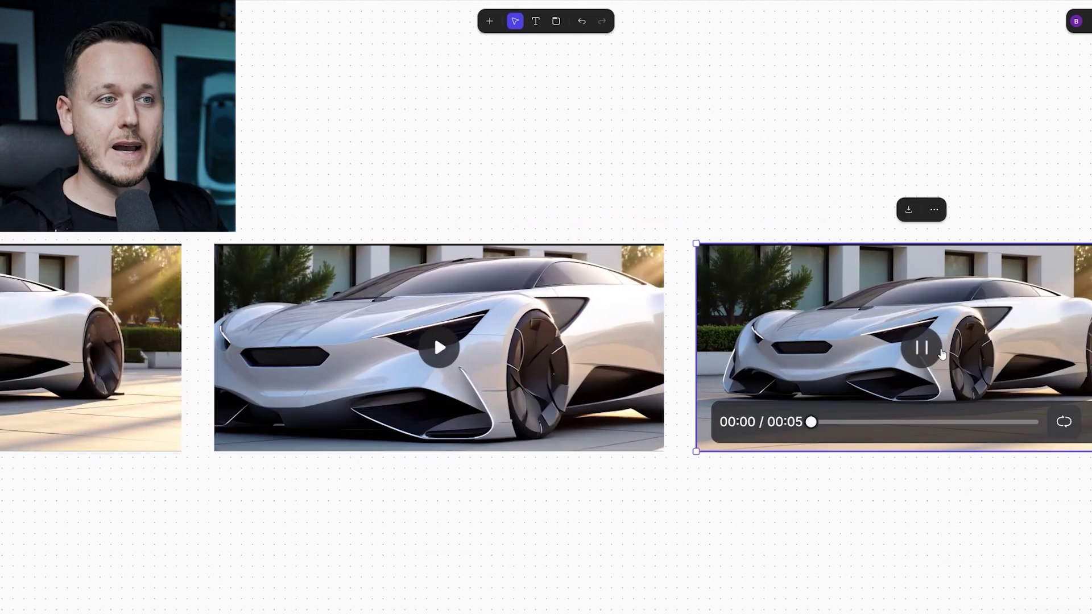
scroll(759, 358, up, 5)
scroll(759, 358, down, 5)
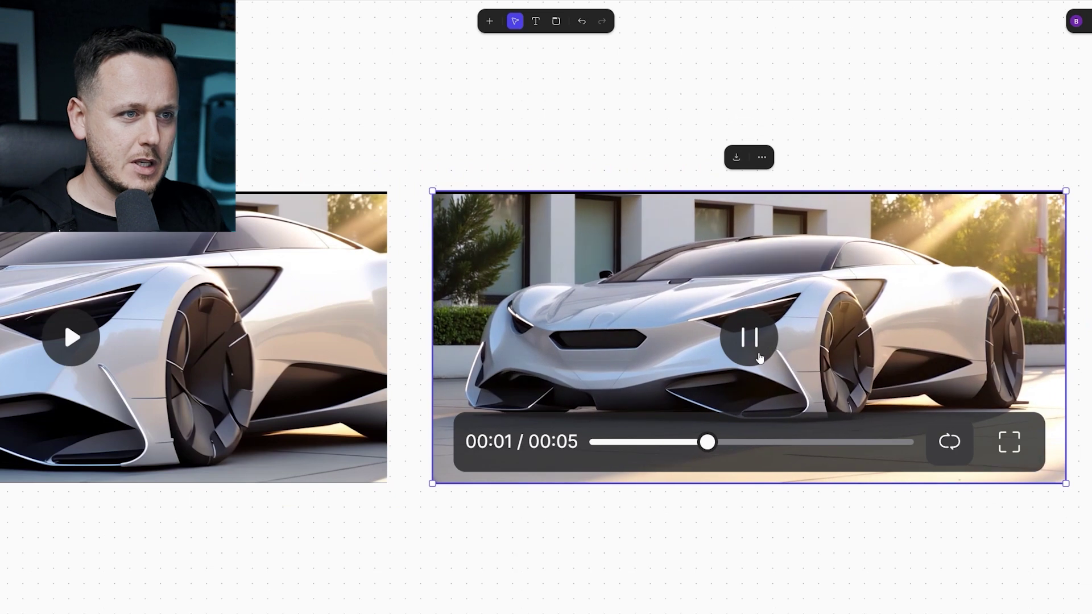
scroll(745, 332, down, 5)
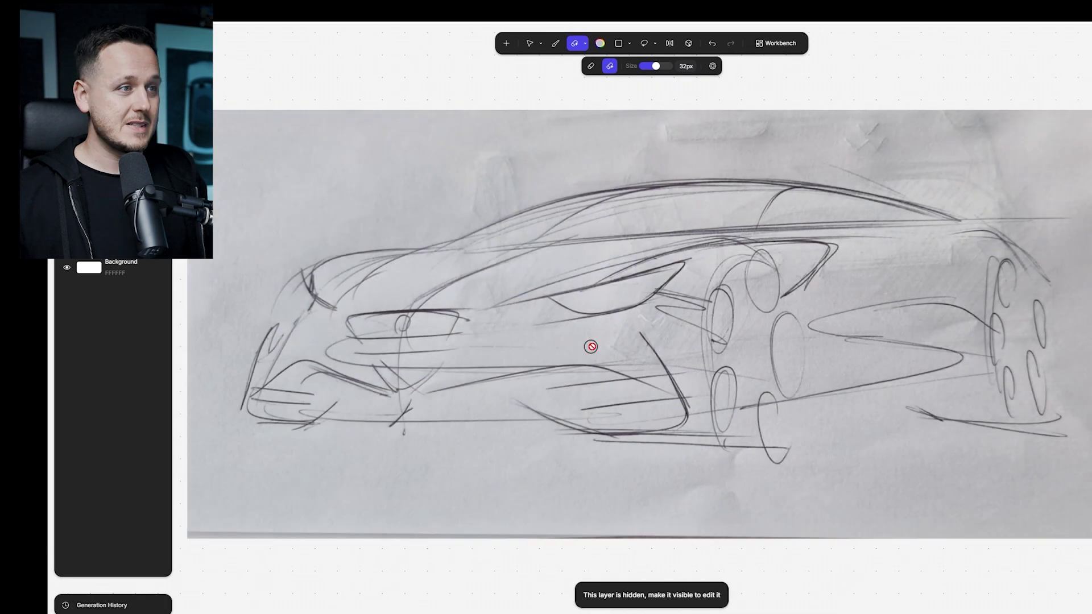
Examine the import options, including upload from phone, and the Create options for enhancing the image or removing its background.
scroll(691, 344, down, 1)
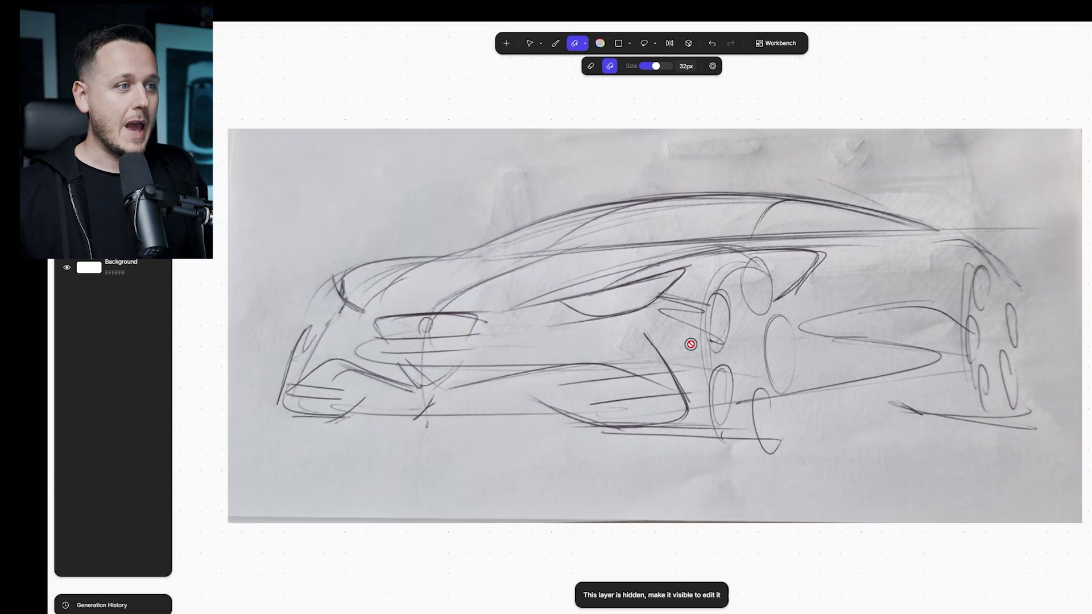
click(507, 45)
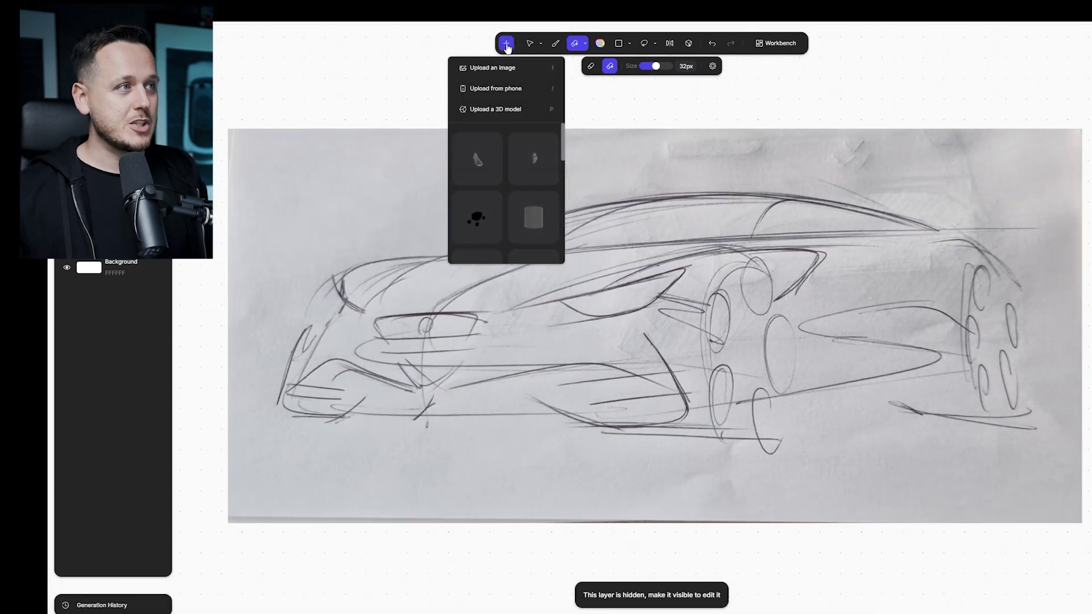
click(509, 90)
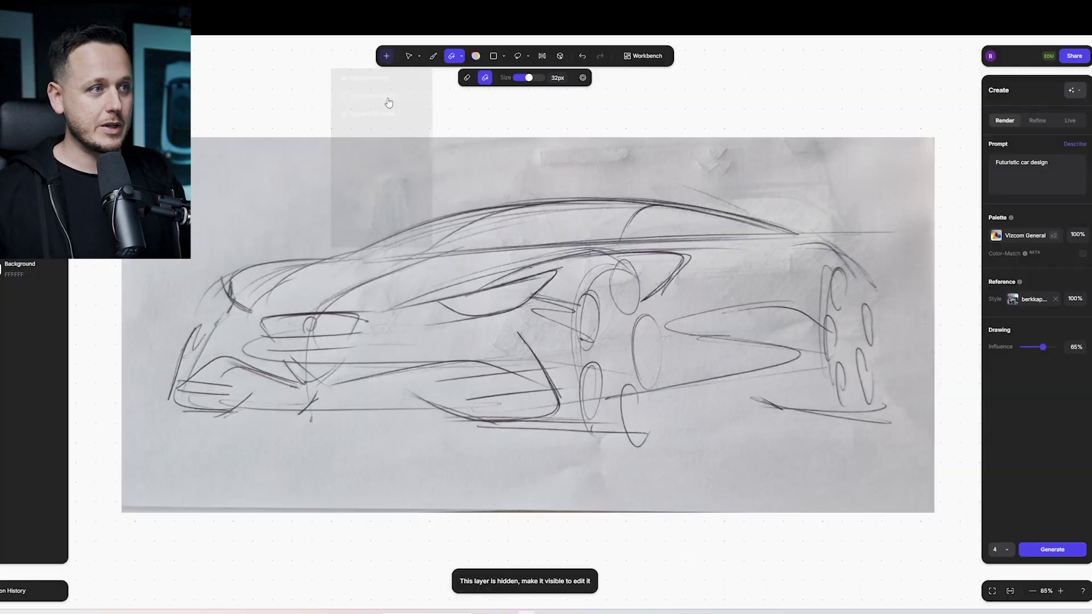
click(386, 57)
click(421, 99)
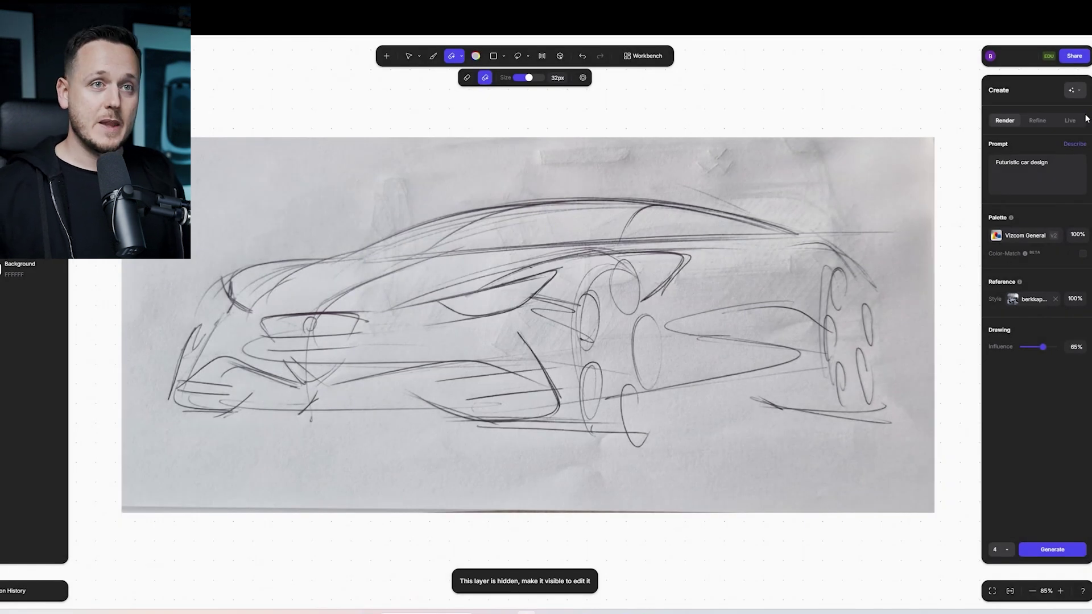
click(1074, 91)
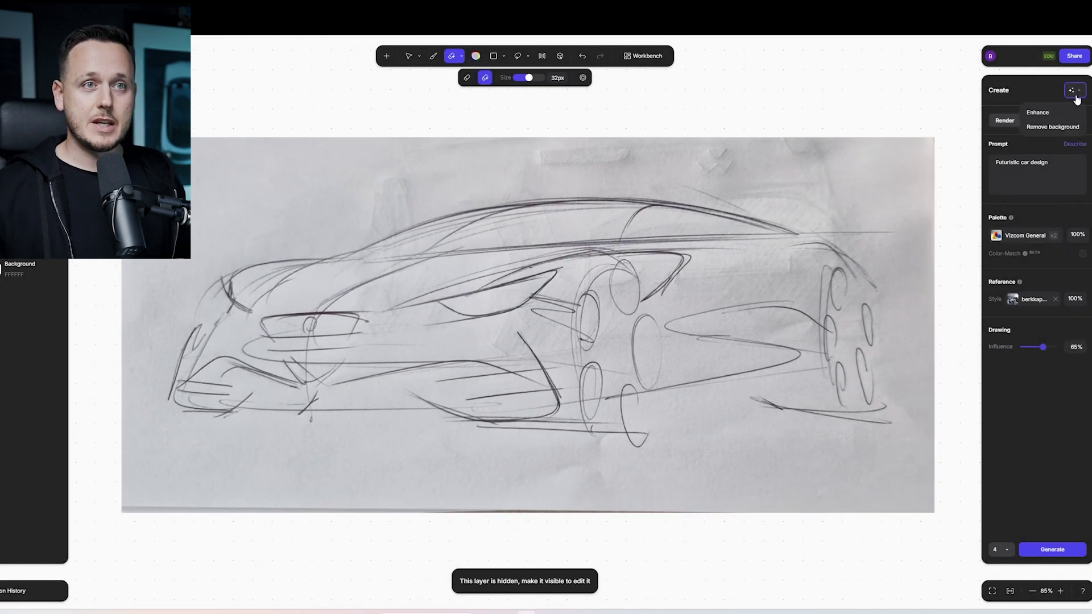
click(1053, 126)
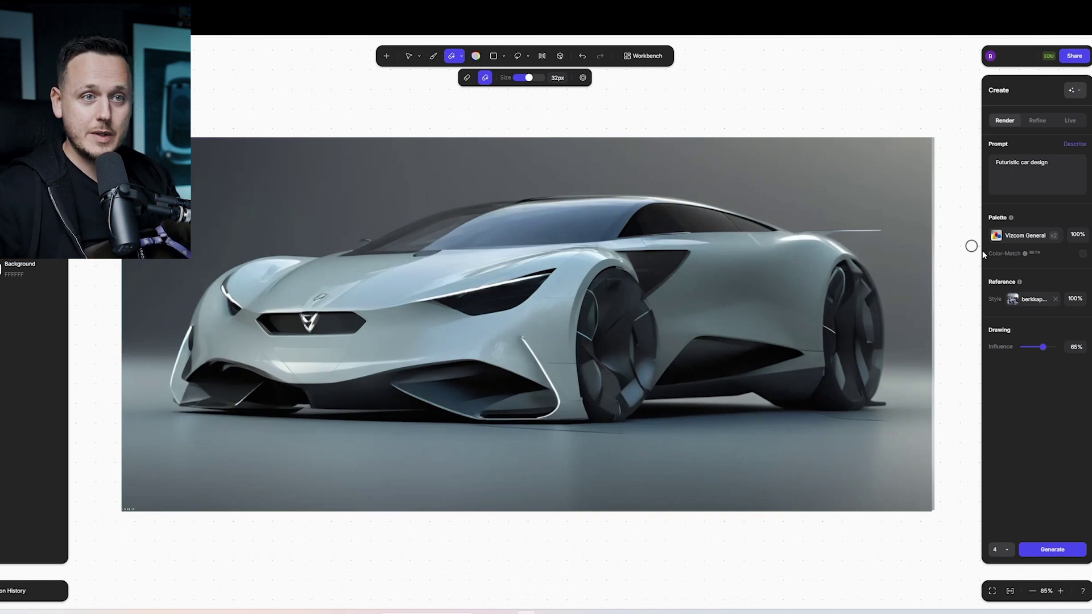
Set the reference type to Environment for the existing reference image and generate the car render.
click(1023, 299)
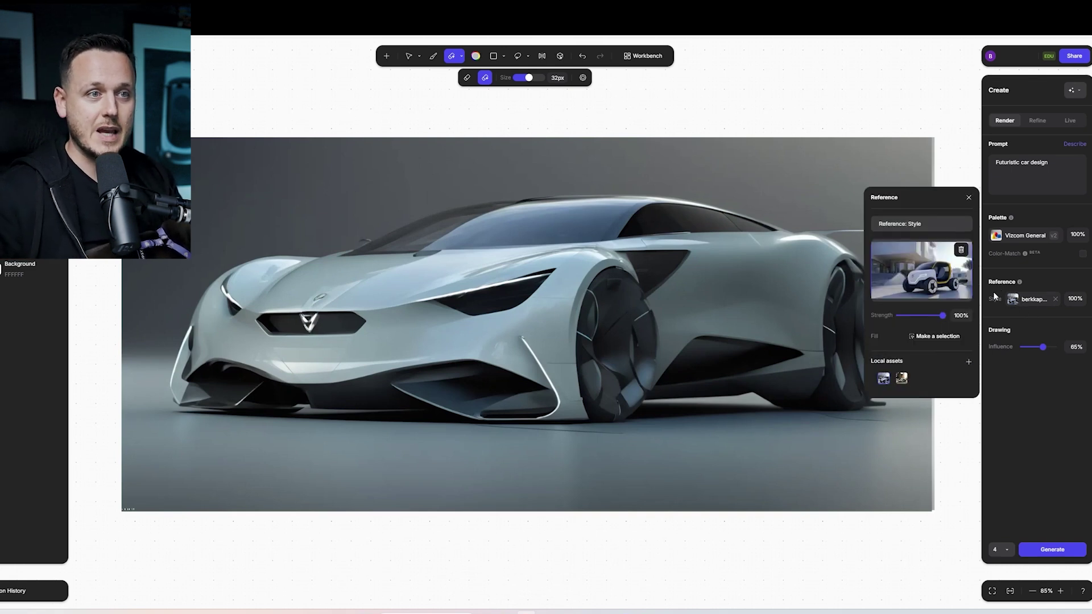
click(909, 223)
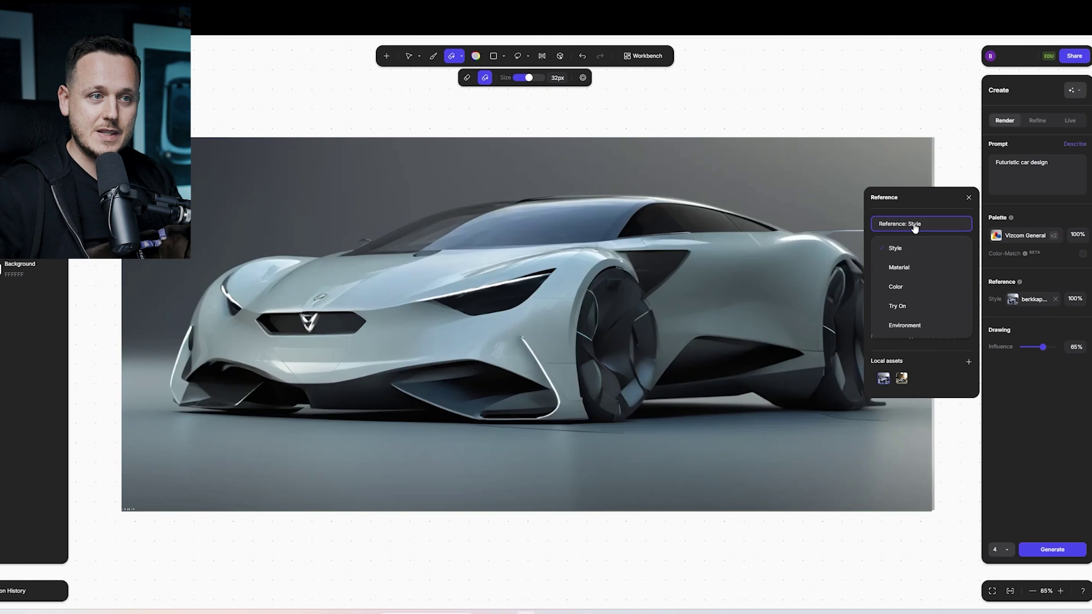
click(905, 326)
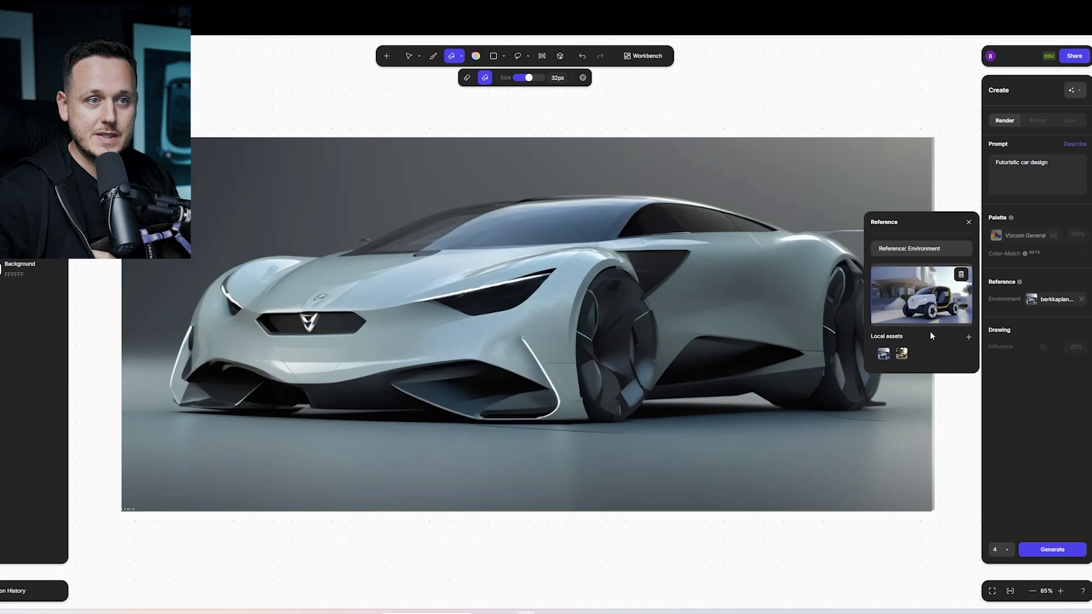
click(1019, 400)
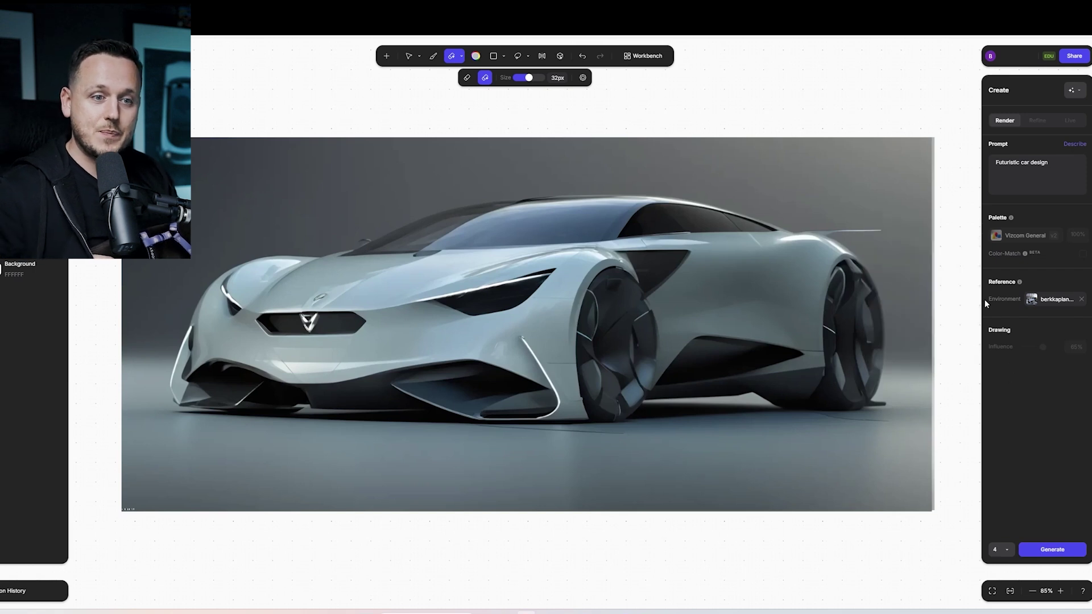
click(1052, 549)
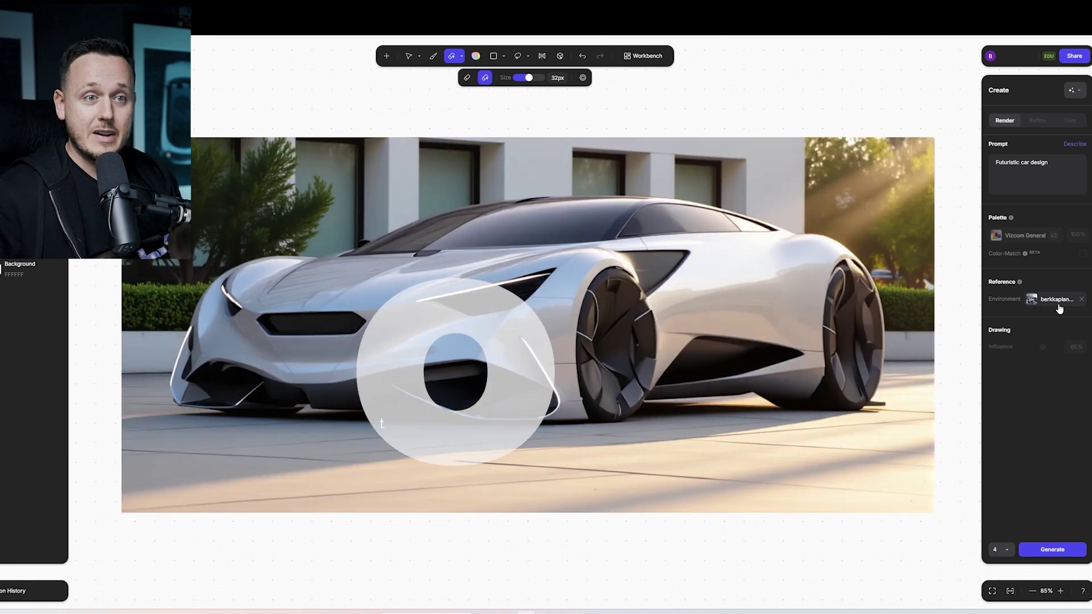
Review the reference image and the available reference types.
click(1056, 301)
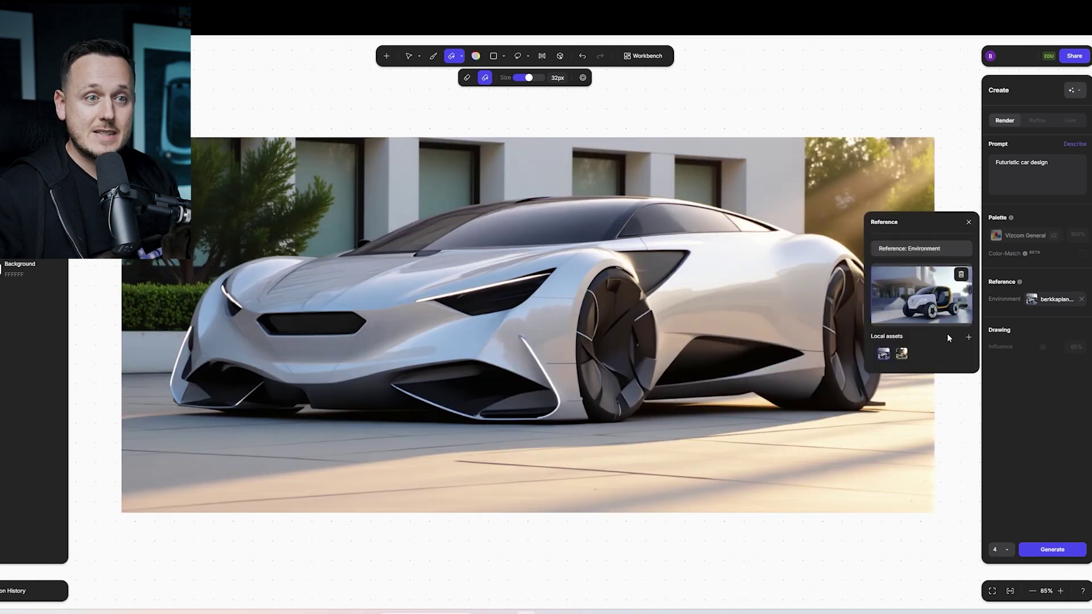
click(900, 249)
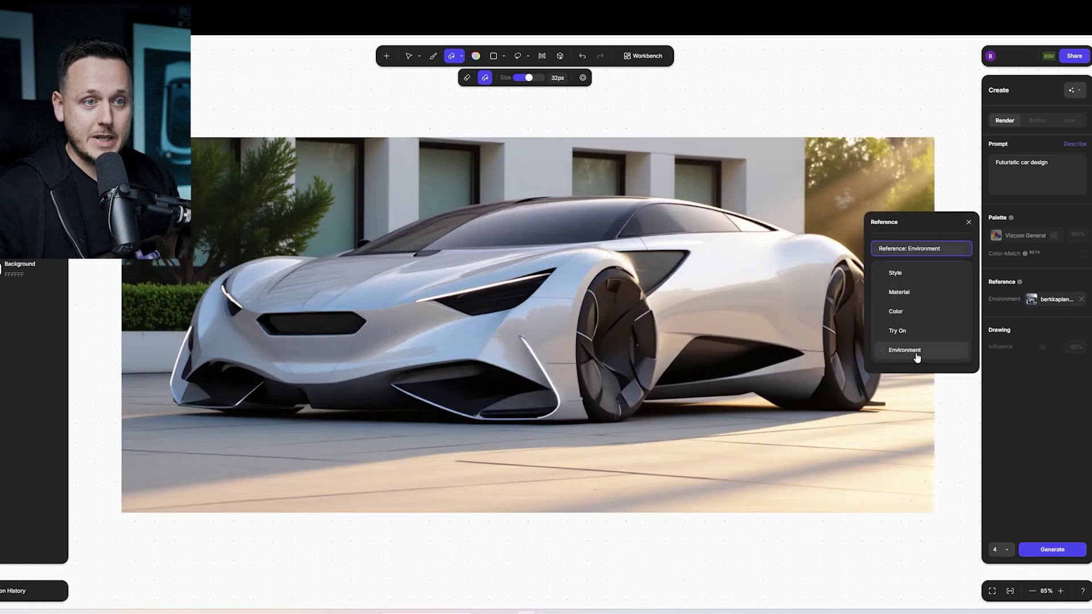
click(1012, 402)
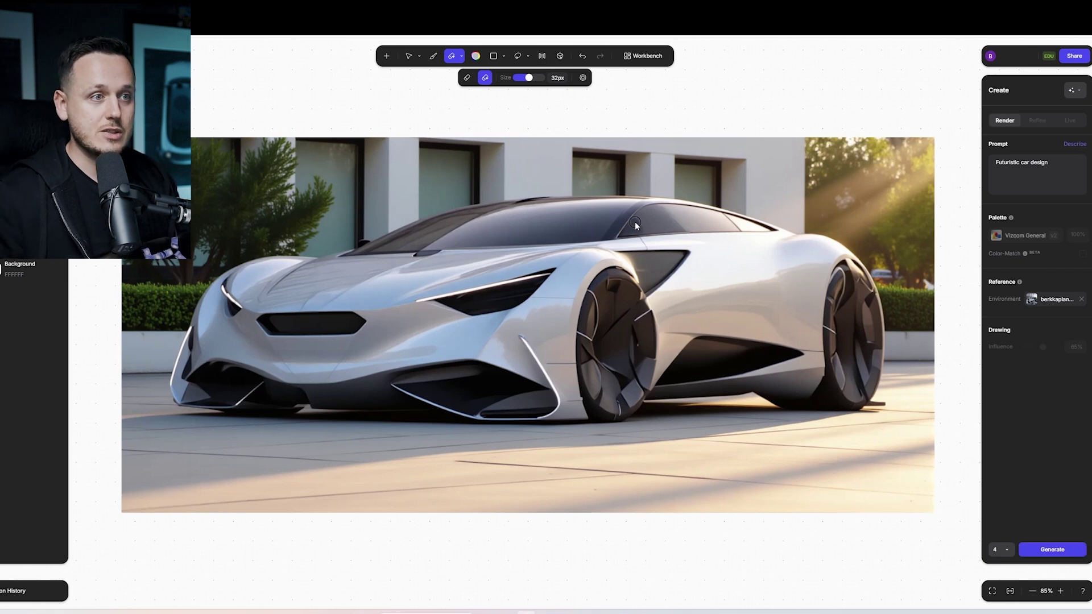
Switch to the Workbench and bring up the rendered white car image with its connected Animate block.
click(643, 56)
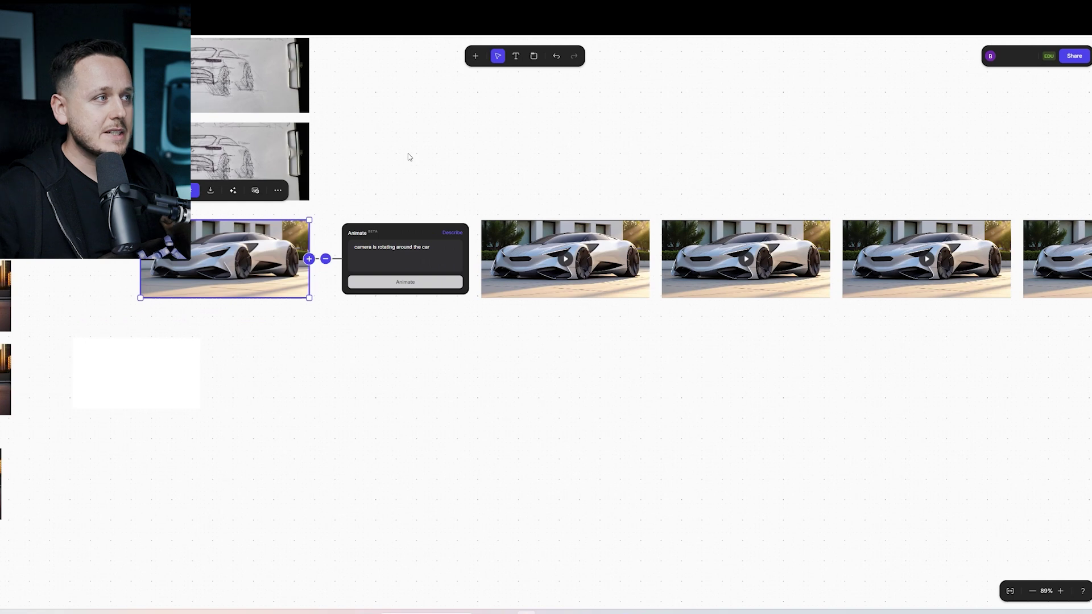
drag(407, 157, 487, 287)
drag(257, 189, 740, 246)
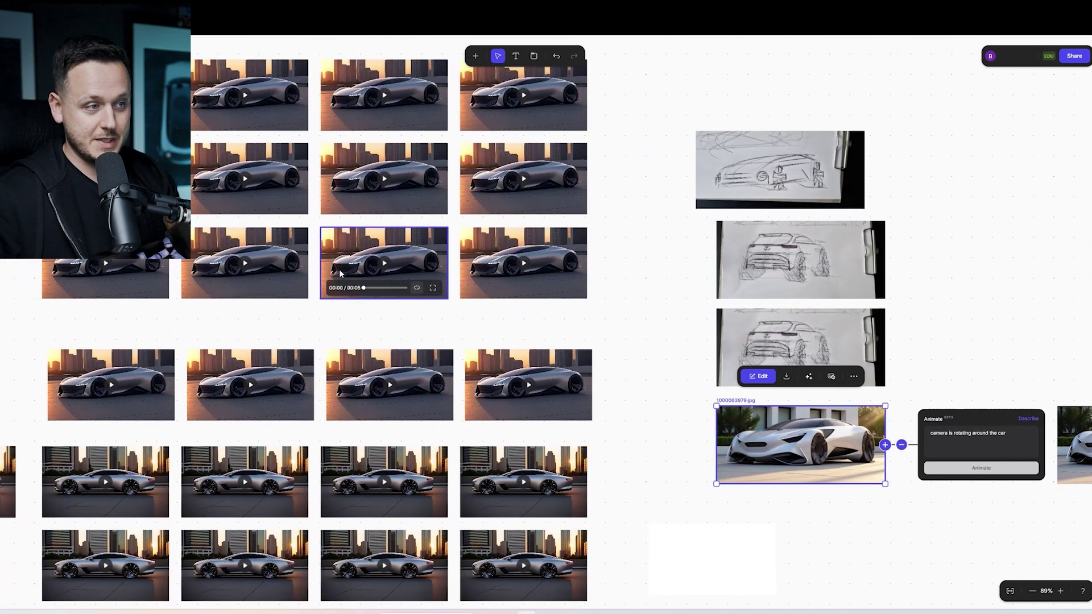
scroll(343, 271, down, 3)
scroll(543, 259, up, 5)
drag(863, 290, 635, 125)
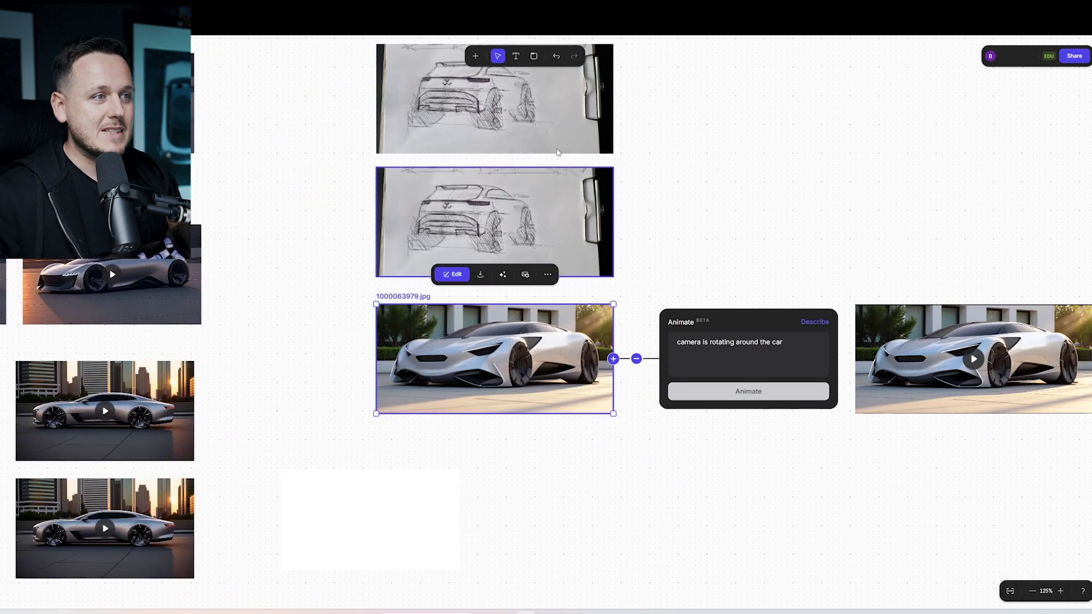
scroll(557, 153, up, 4)
scroll(443, 269, down, 3)
scroll(443, 269, right, 2)
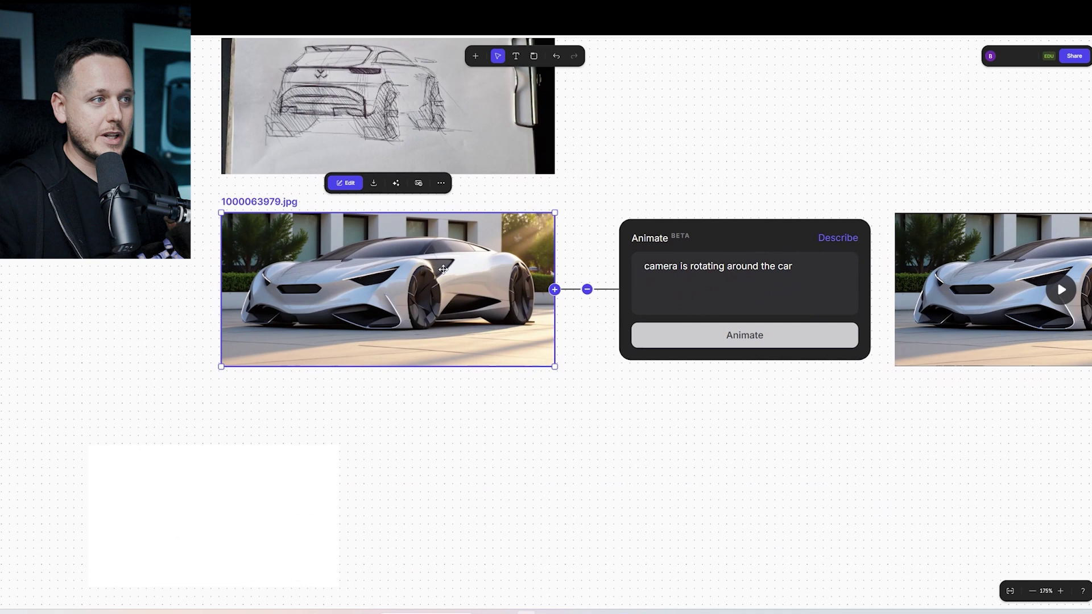
Add a new empty Animate block to the canvas below the existing Animate block.
click(610, 472)
click(474, 57)
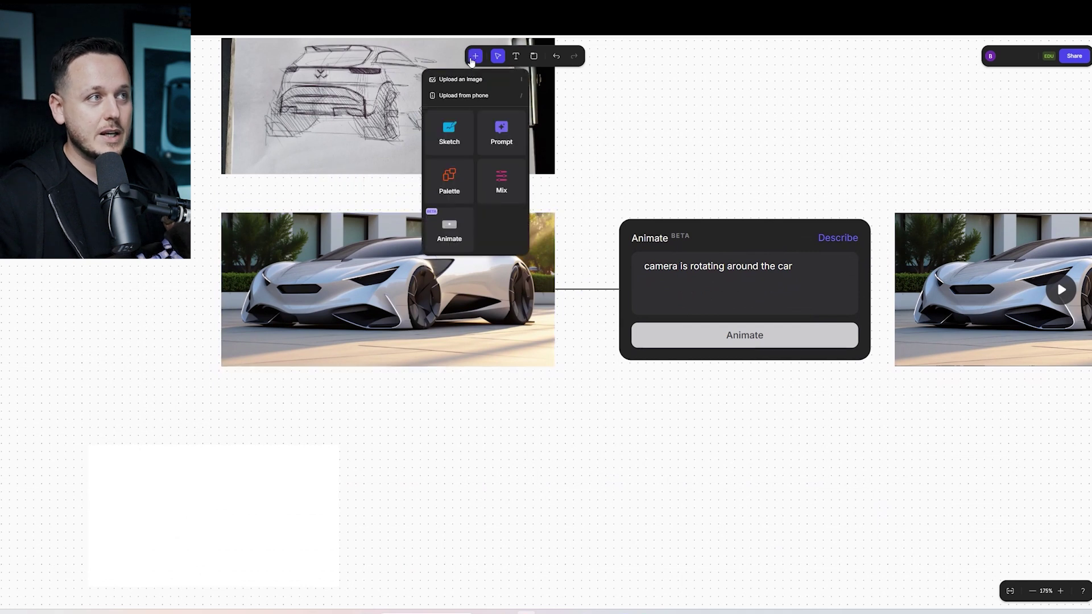
drag(448, 230, 705, 449)
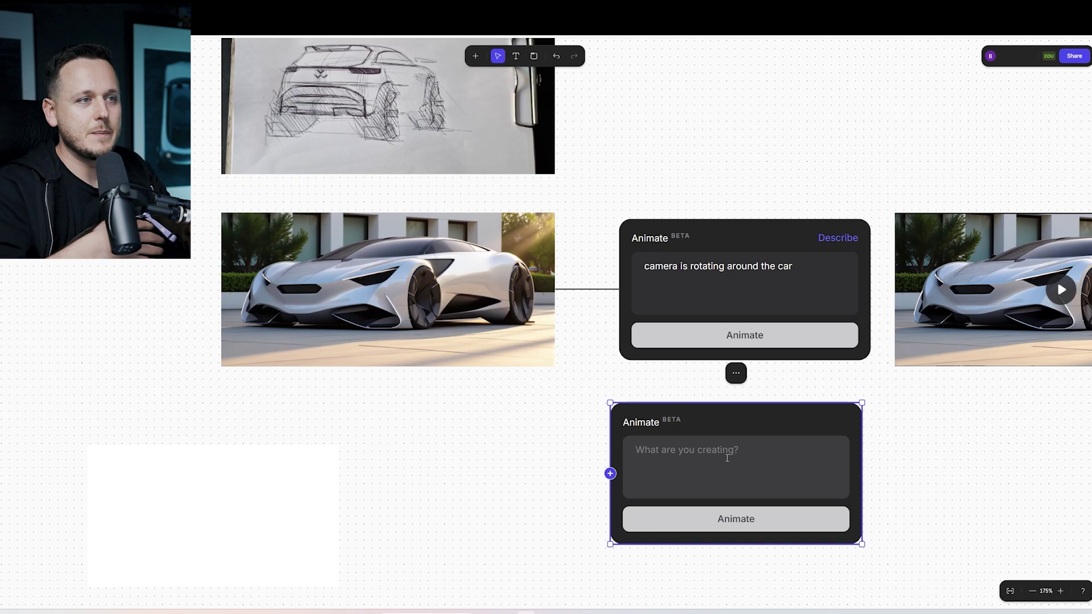
Play the first clip generated from the "camera is rotating around the car" prompt, then pause it.
scroll(706, 276, up, 1)
scroll(706, 275, down, 5)
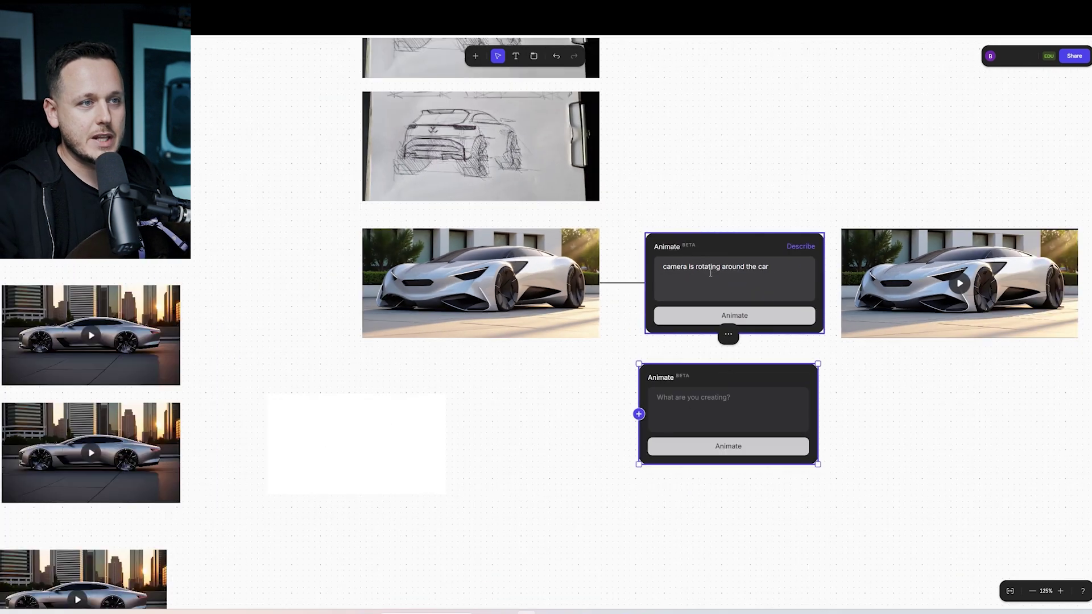
drag(990, 323, 609, 349)
scroll(610, 352, up, 10)
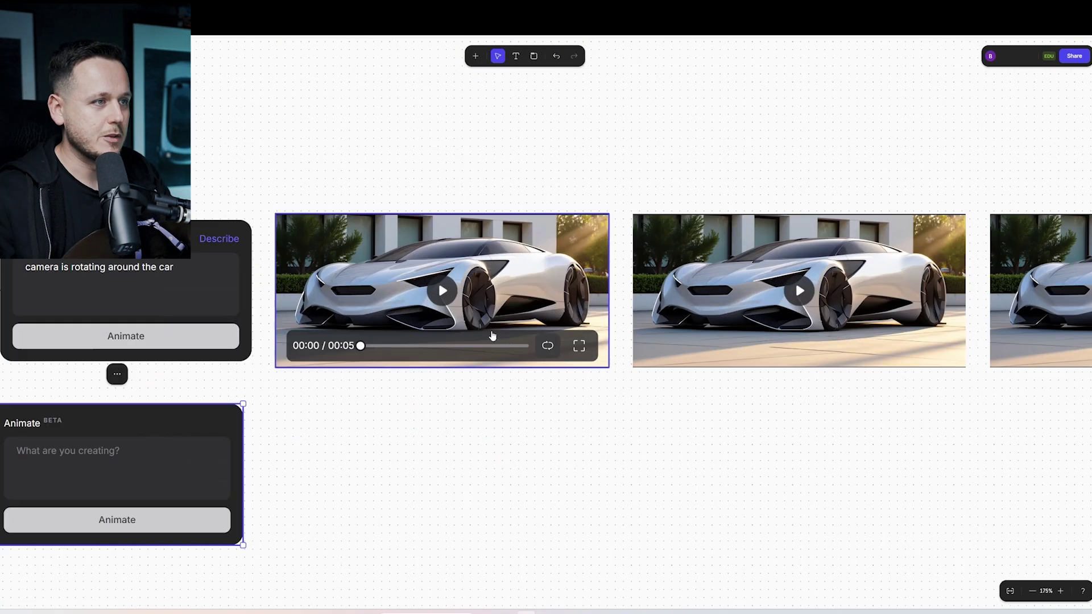
click(471, 388)
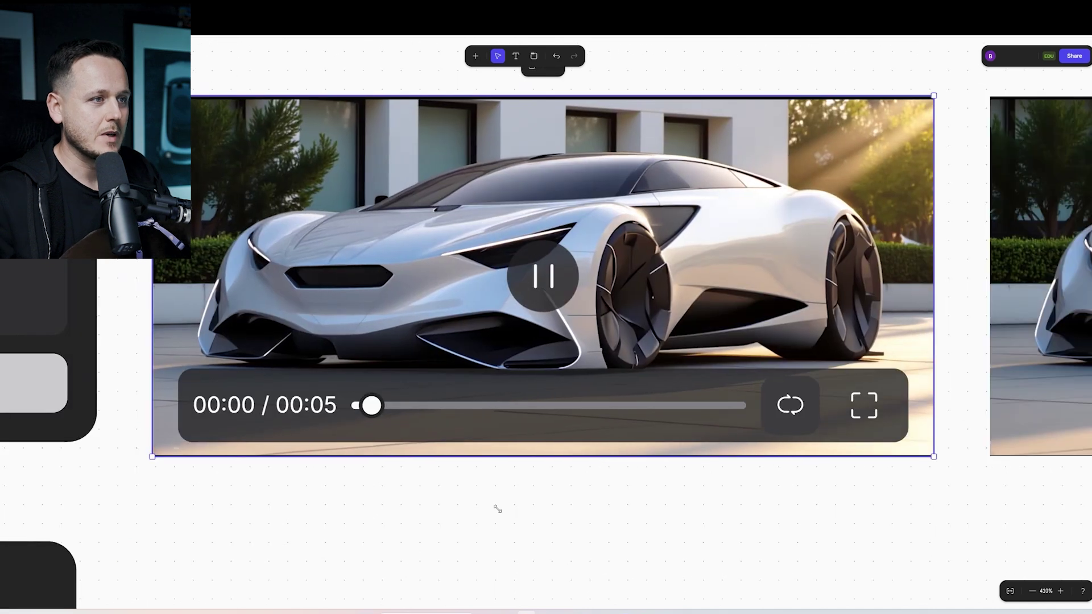
click(500, 512)
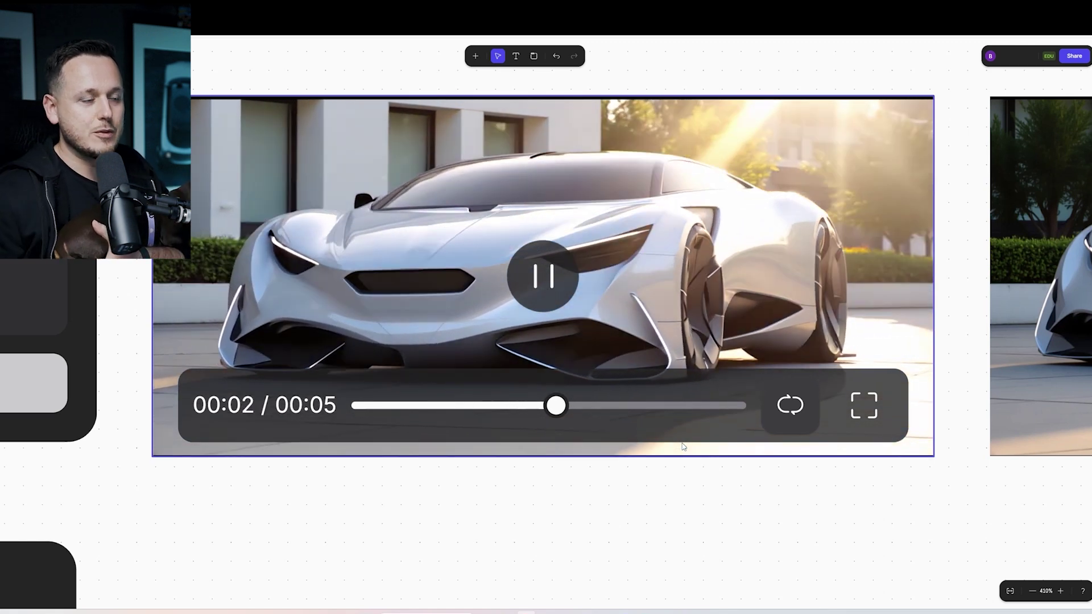
click(568, 285)
Play the second generated car clip in the row at a larger view, then pause it.
scroll(668, 289, down, 3)
click(733, 319)
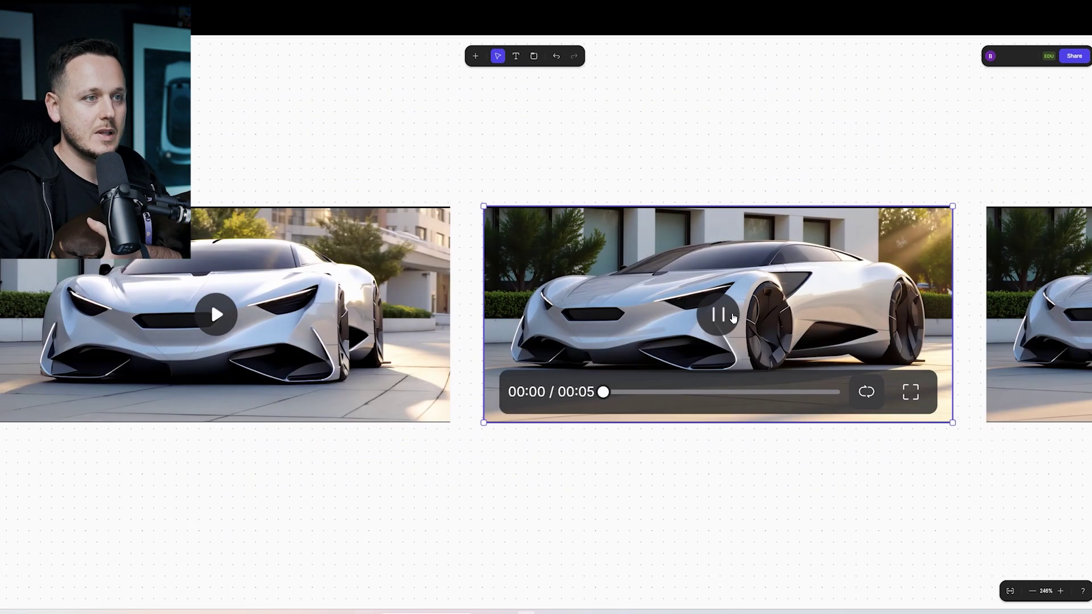
scroll(721, 458, right, 2)
scroll(682, 462, up, 3)
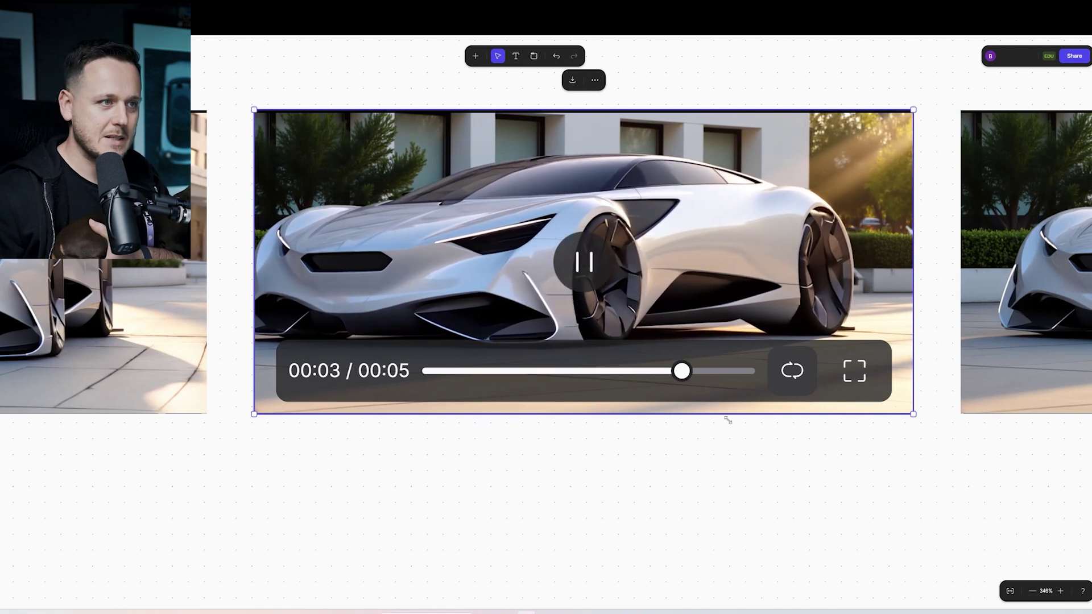
click(574, 263)
Play the third generated white car clip in the row at a larger view, then pause it.
scroll(791, 342, down, 3)
scroll(817, 381, right, 3)
scroll(817, 381, up, 1)
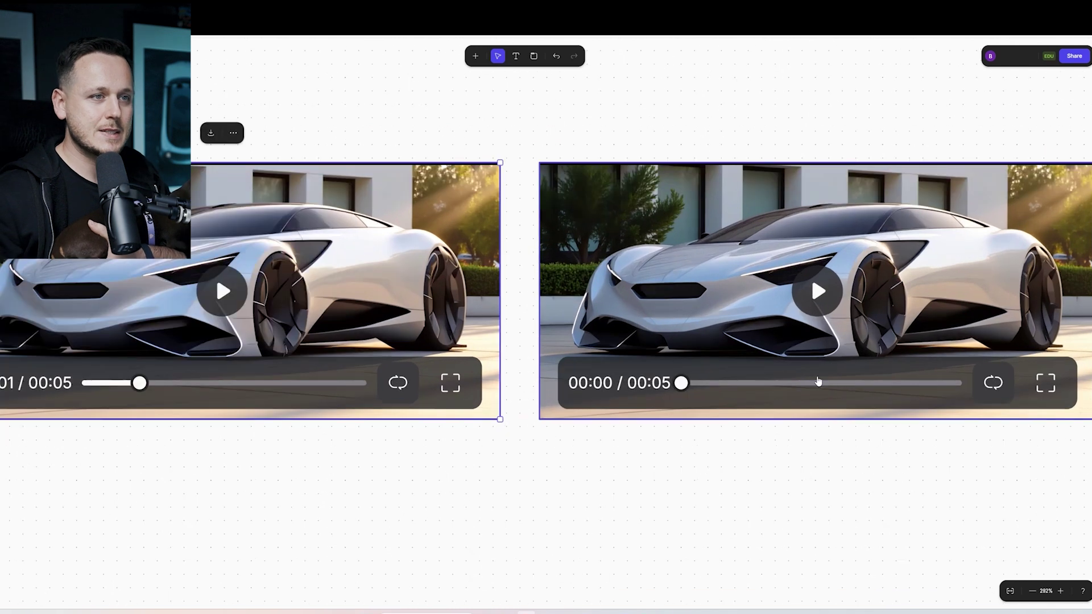
click(817, 292)
drag(837, 485, 649, 493)
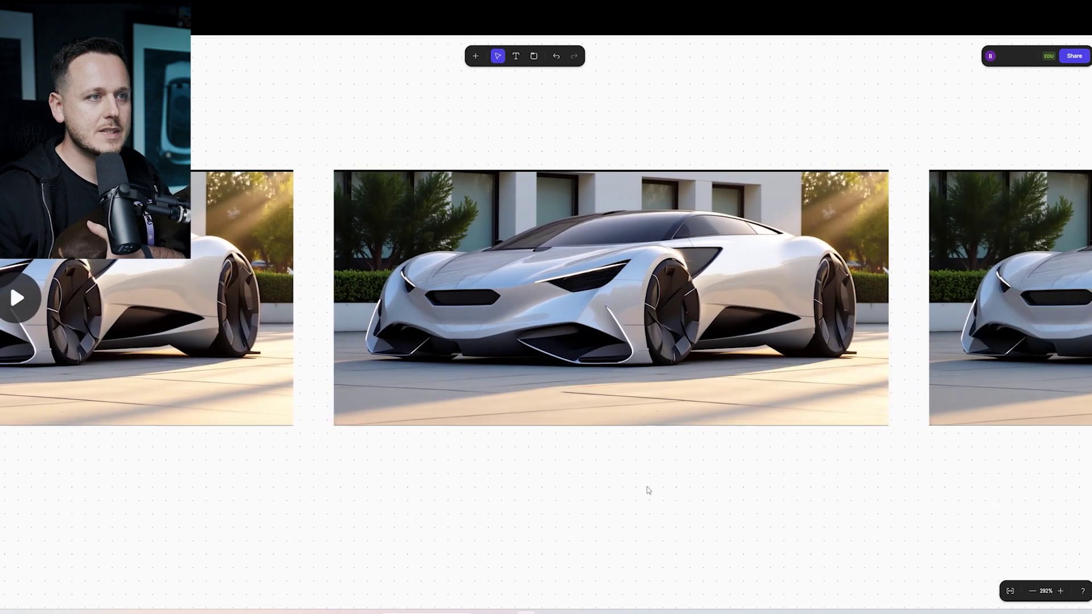
scroll(647, 487, up, 2)
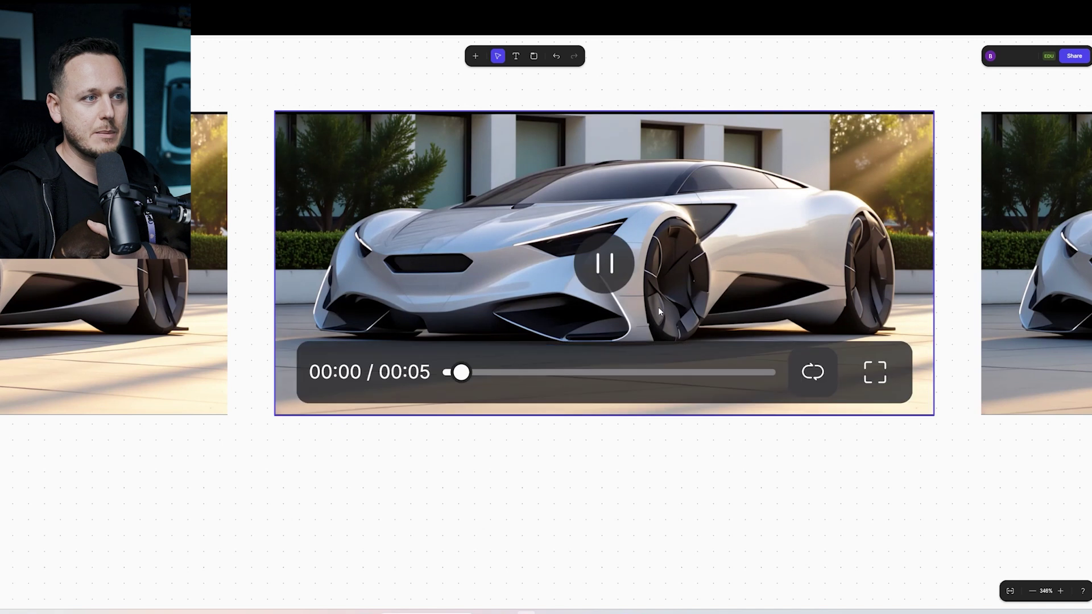
click(619, 260)
Play the fourth white car clip, the last one generated from the rotating-camera prompt.
drag(964, 465, 437, 495)
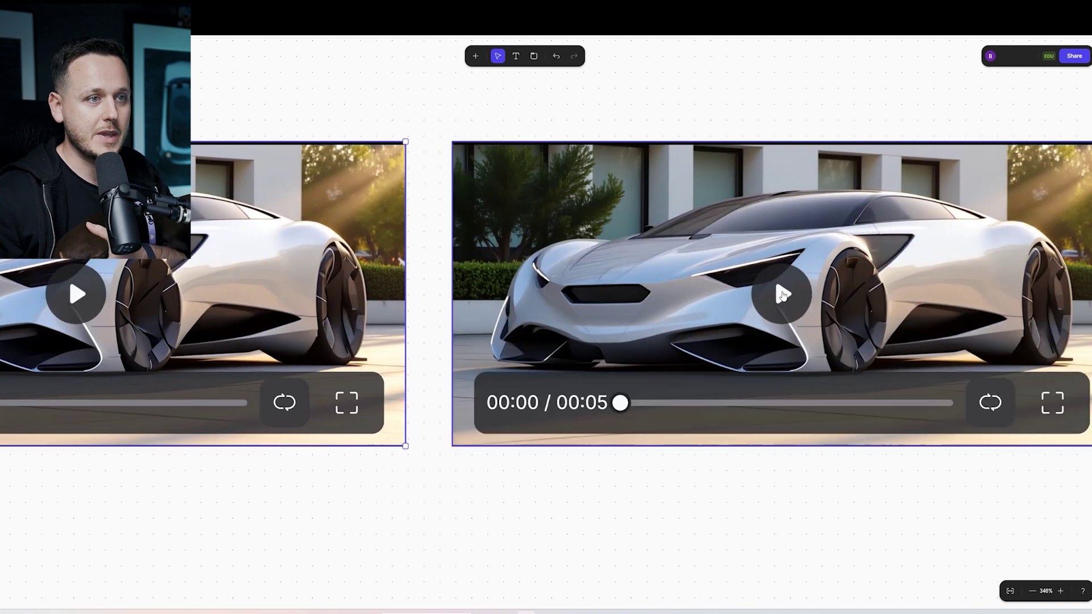
click(782, 294)
scroll(738, 445, down, 2)
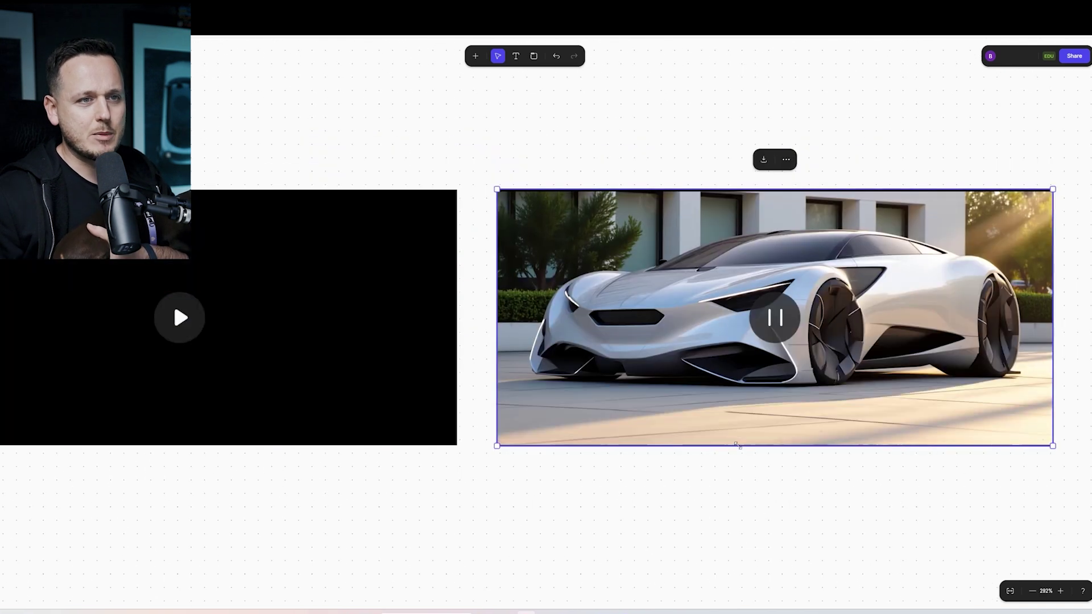
scroll(518, 441, down, 5)
scroll(711, 405, left, 5)
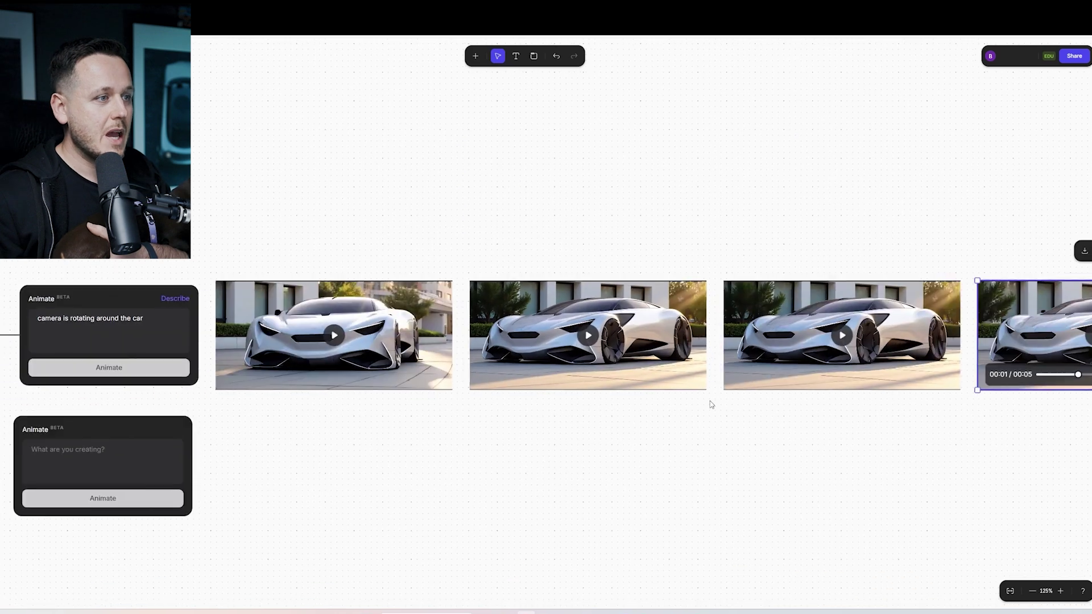
Find the silver side-view car clips in the sunset city scene, play one of them enlarged, and pause it.
scroll(449, 453, left, 8)
scroll(638, 439, down, 2)
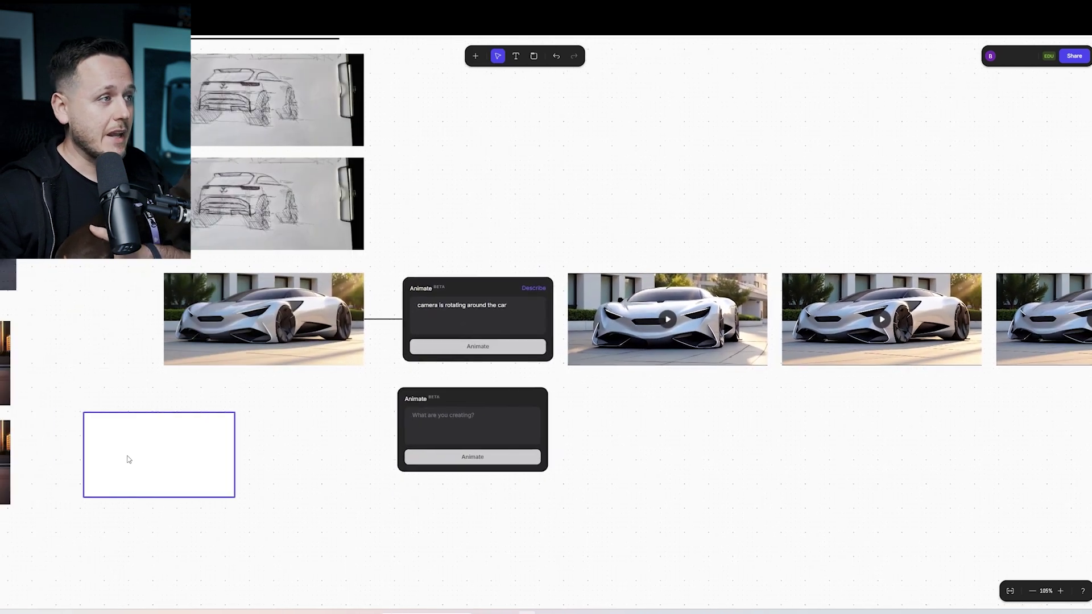
drag(127, 459, 428, 452)
drag(145, 464, 583, 394)
scroll(589, 391, up, 4)
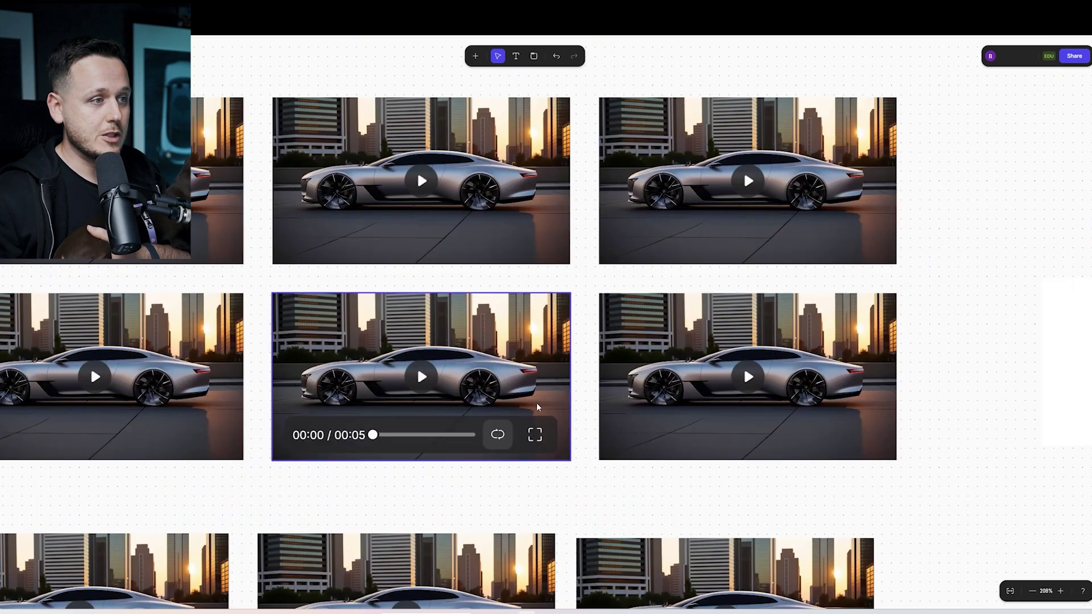
click(421, 378)
scroll(398, 387, up, 5)
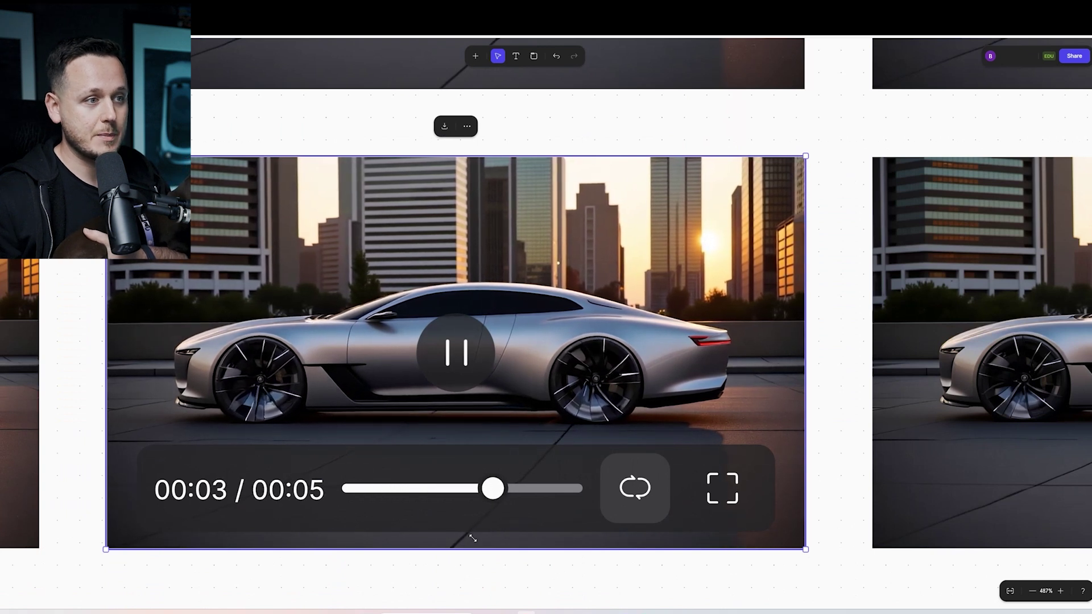
scroll(458, 575, up, 2)
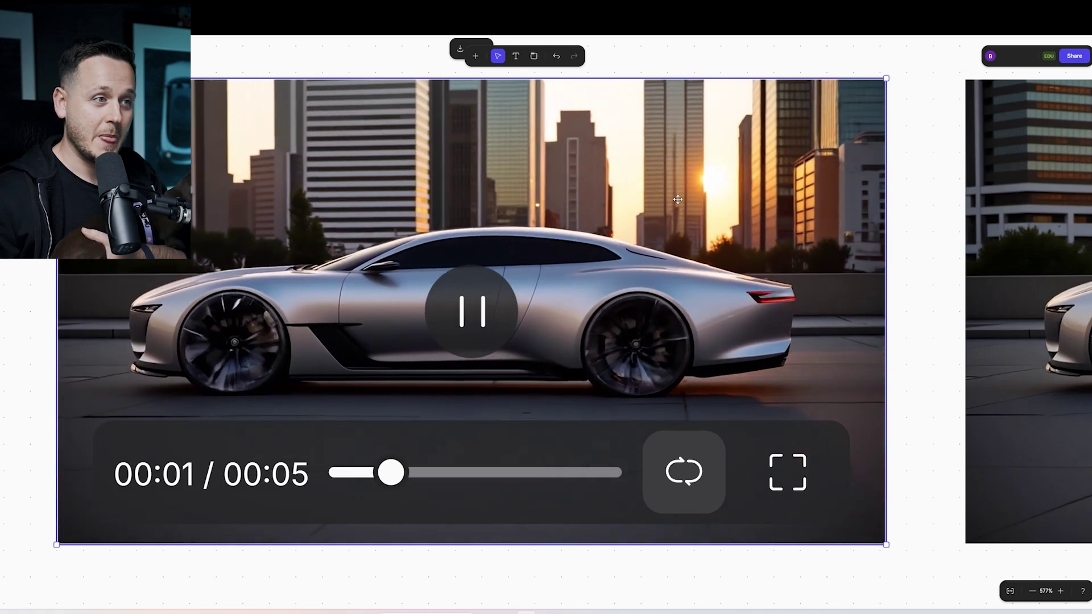
click(502, 319)
Play the second side-view car clip in the row below the aligned clip grid, then pause it.
scroll(477, 309, down, 5)
scroll(478, 308, down, 3)
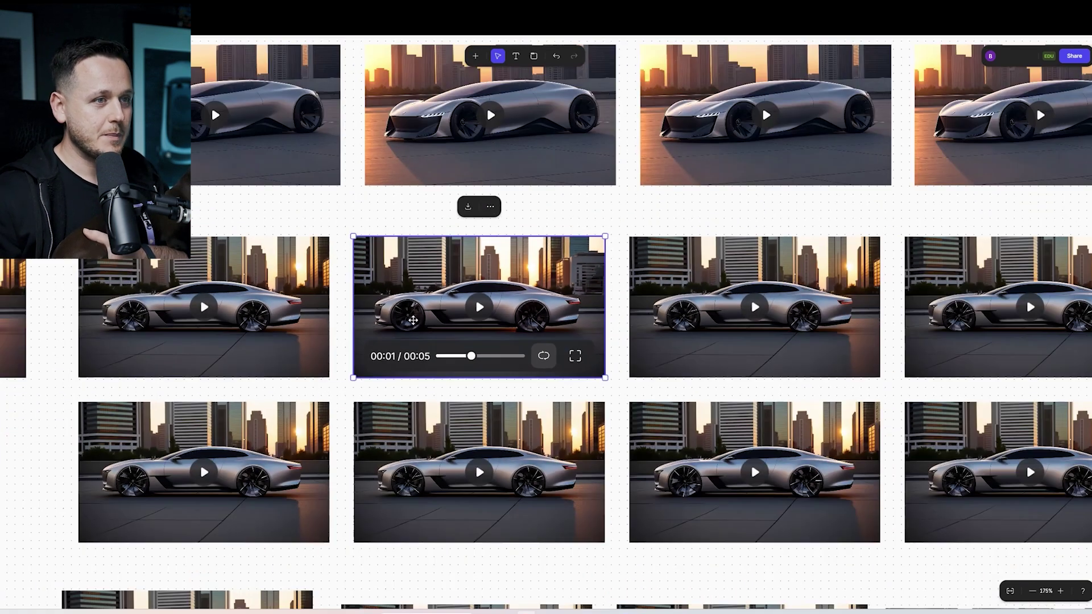
scroll(730, 372, up, 5)
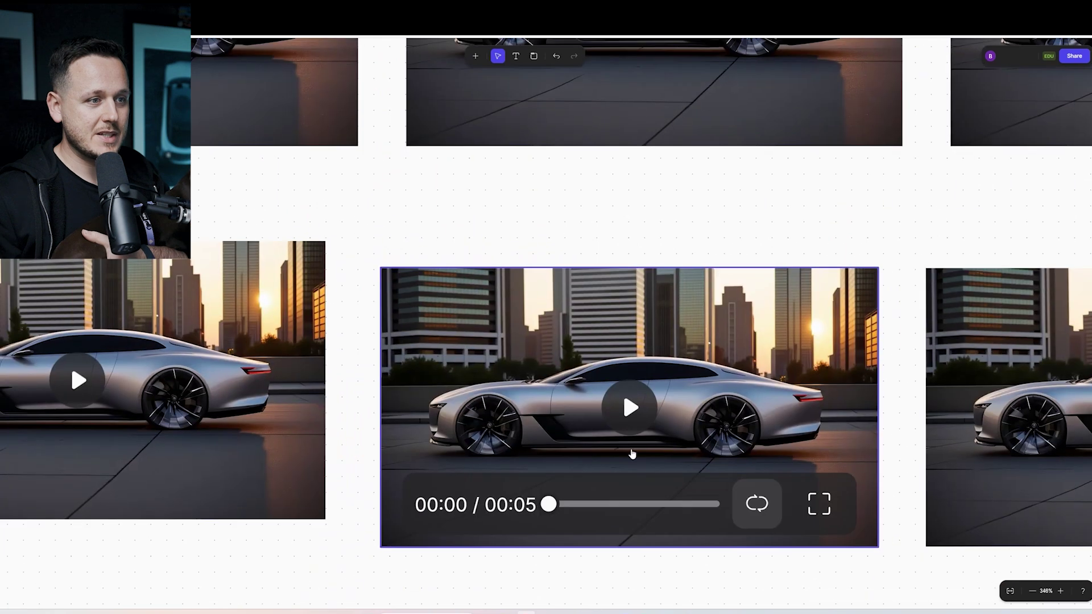
click(811, 220)
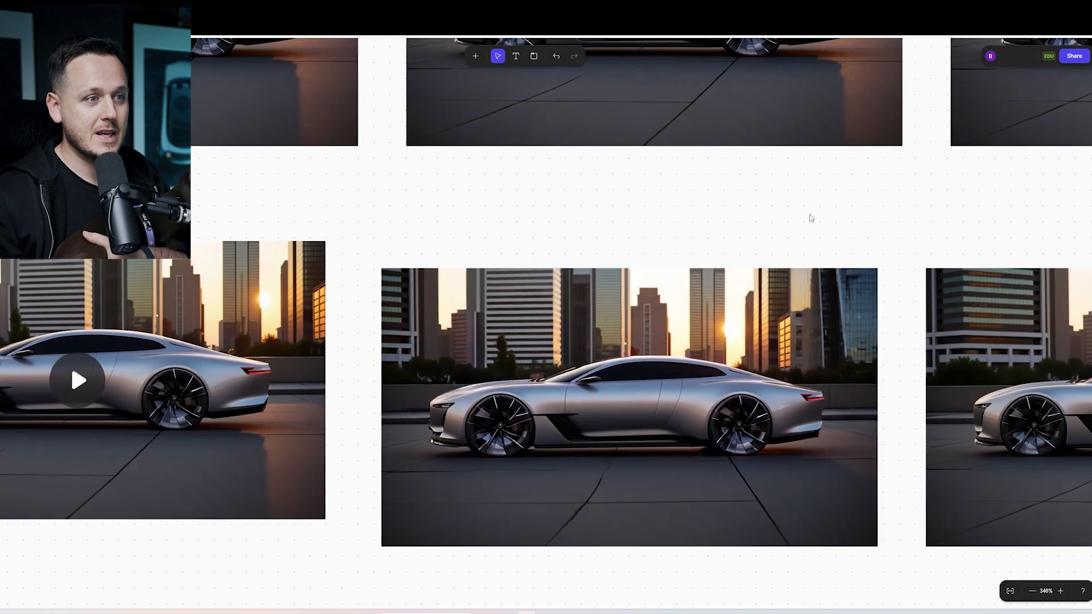
click(633, 408)
scroll(545, 392, down, 5)
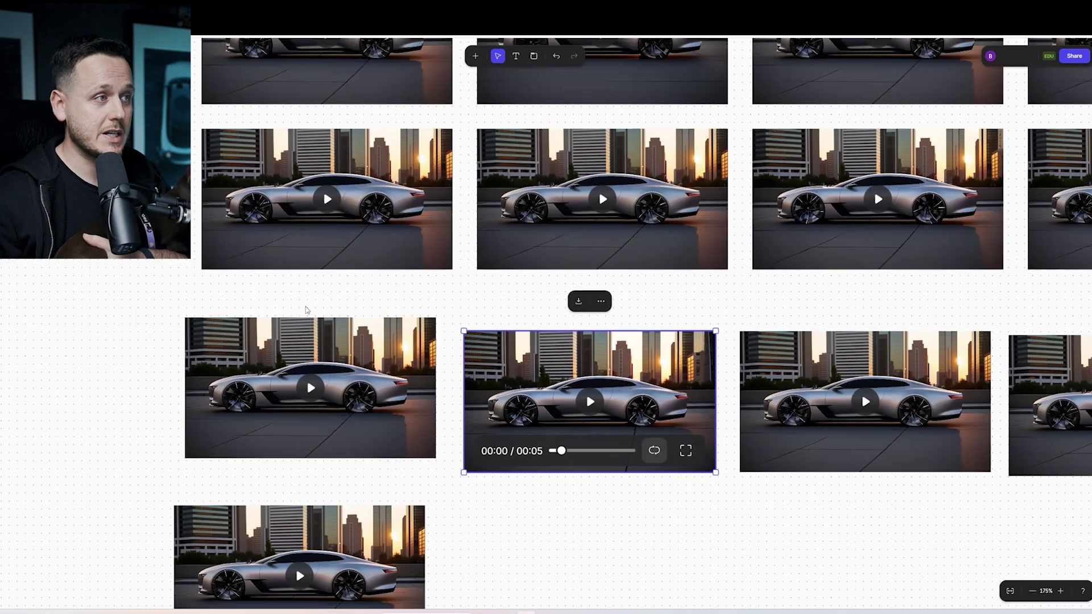
Play the single side-view car clip beneath that row at a large view, then pause it.
drag(301, 304, 530, 256)
scroll(530, 259, down, 4)
scroll(529, 259, right, 1)
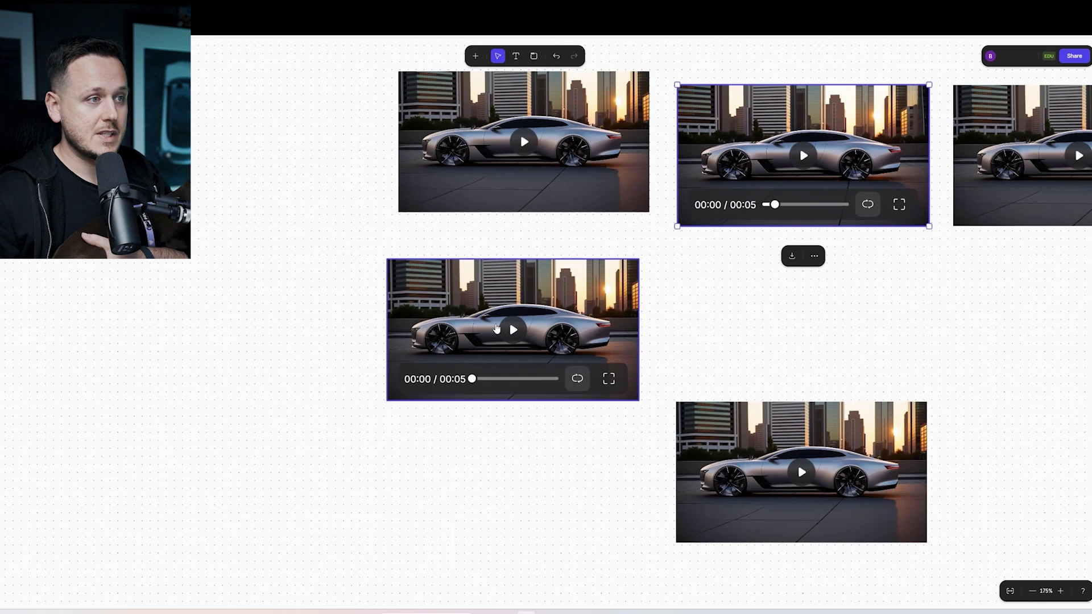
scroll(500, 329, up, 5)
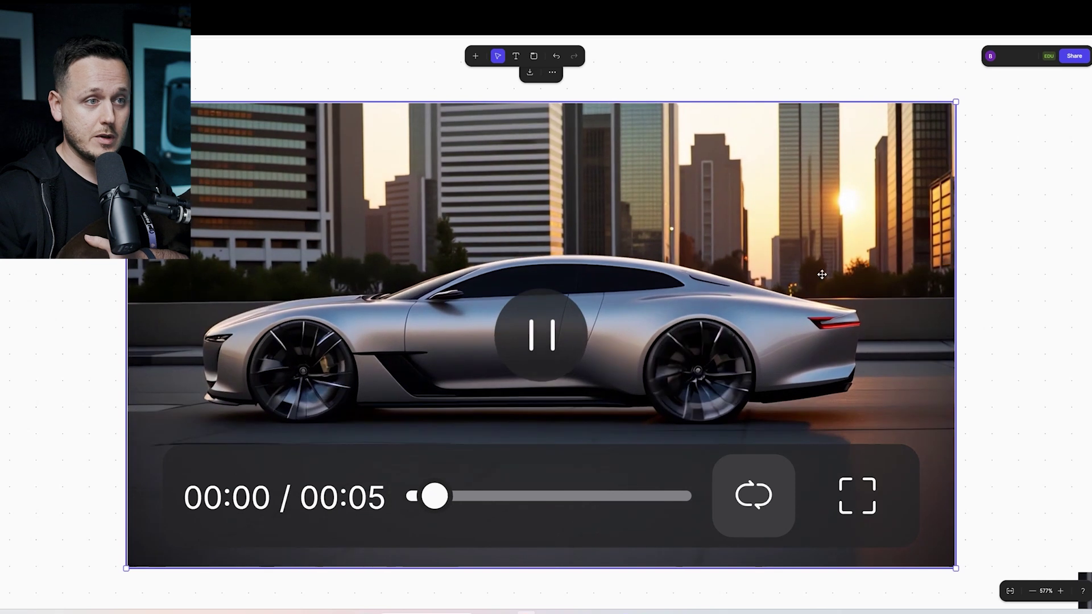
click(559, 340)
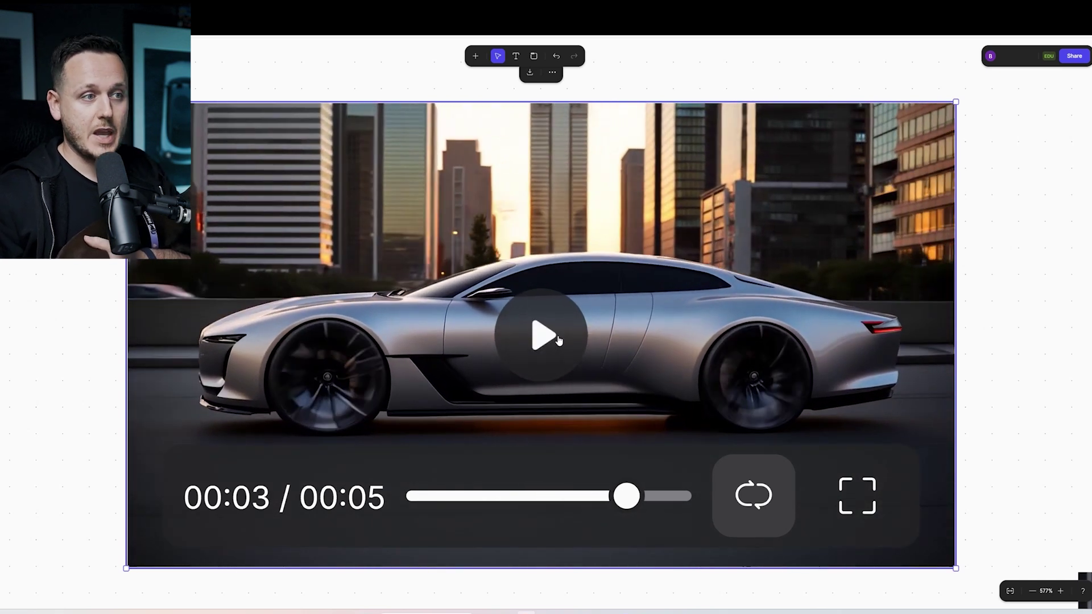
Play the lowest stand-alone side-view car clip at a larger view, then pause it.
scroll(562, 339, down, 5)
click(899, 504)
drag(899, 505, 735, 381)
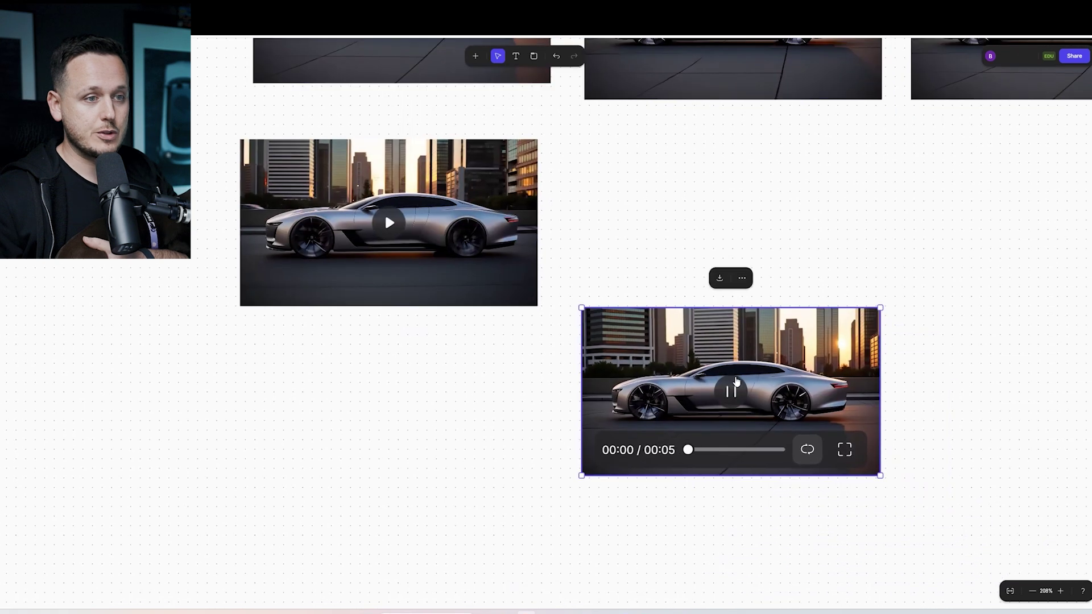
scroll(736, 381, up, 3)
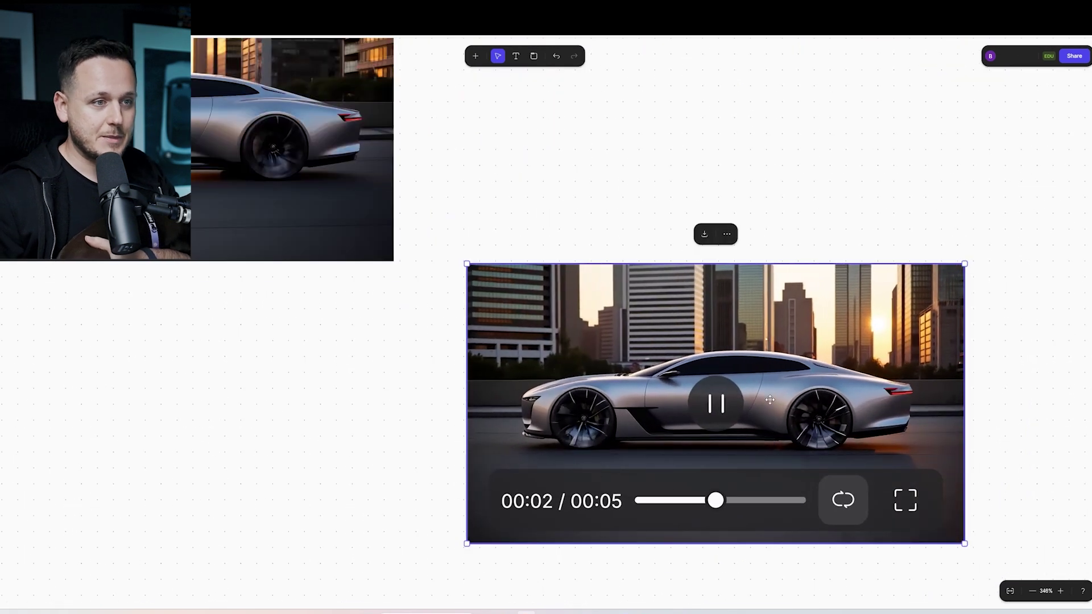
click(705, 402)
Review the clip of the silver car leaping into the air and the first clip in the same row, pausing each.
scroll(692, 358, down, 4)
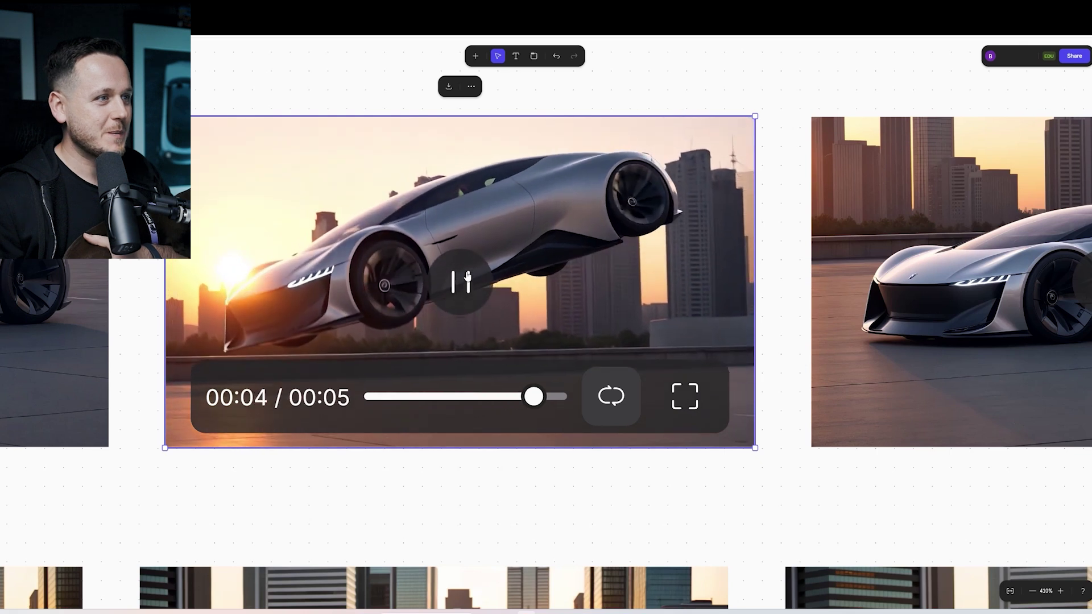
scroll(370, 265, left, 7)
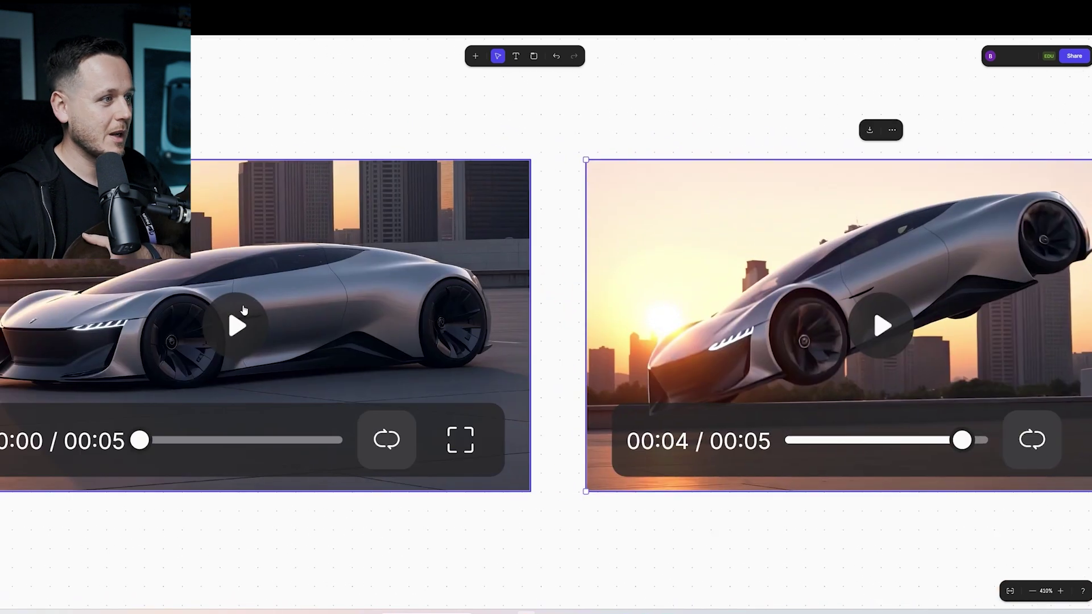
click(241, 319)
scroll(243, 312, left, 3)
scroll(134, 334, left, 1)
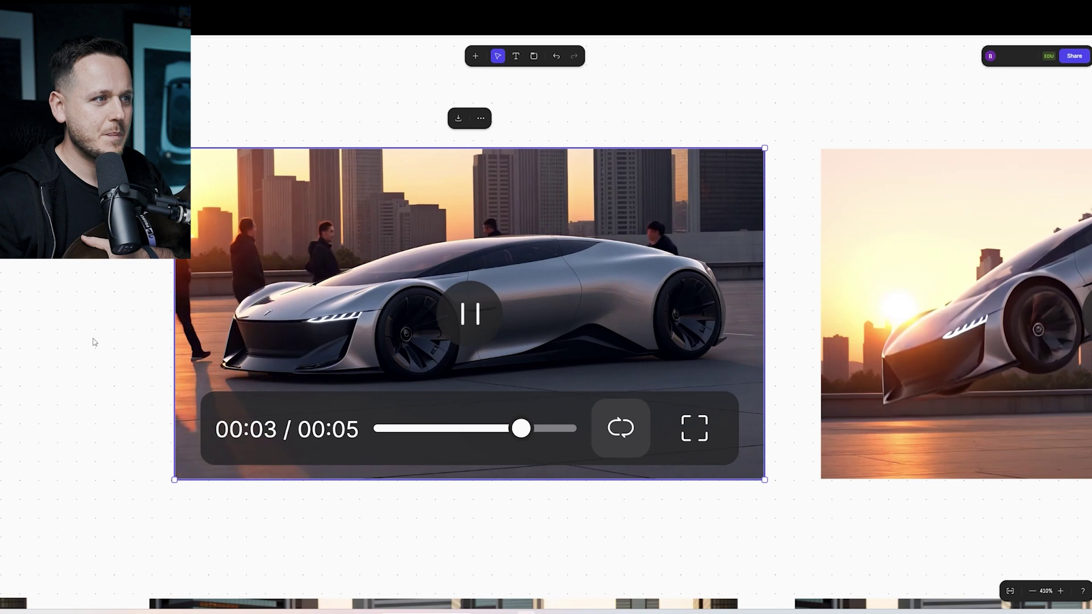
click(468, 308)
scroll(558, 323, down, 5)
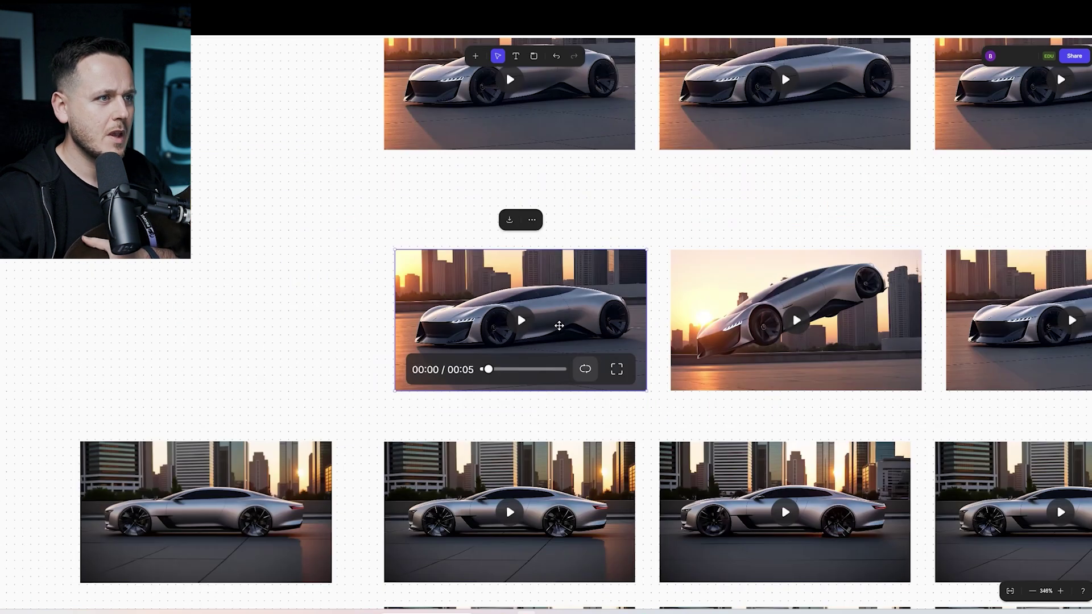
Play the last clip in the top row of the silver car sunset clips, then pause it.
scroll(512, 304, up, 6)
scroll(511, 304, right, 5)
scroll(651, 195, up, 2)
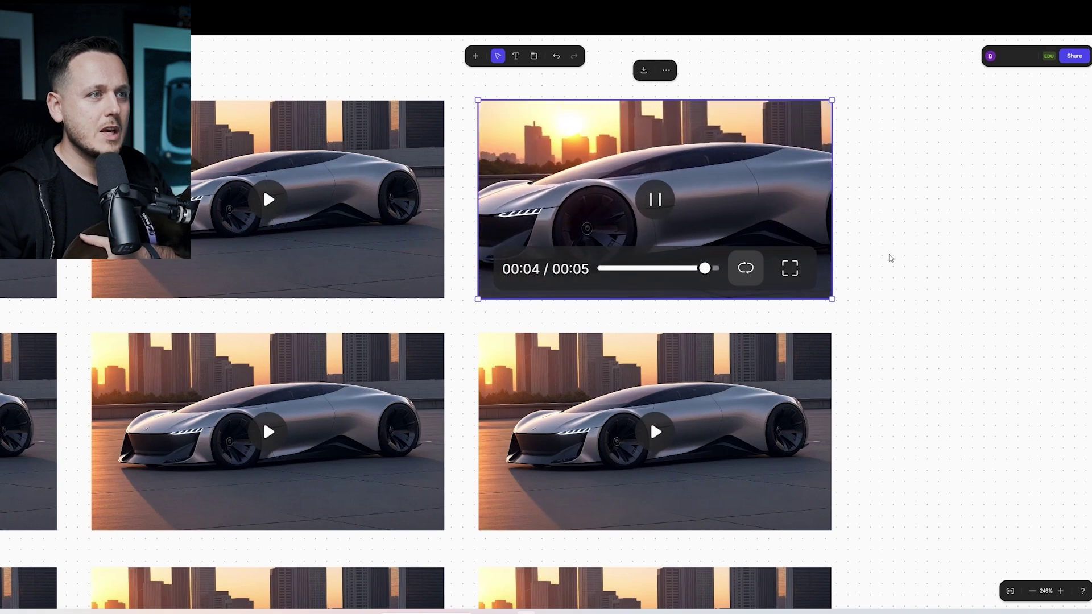
click(655, 203)
scroll(655, 208, down, 4)
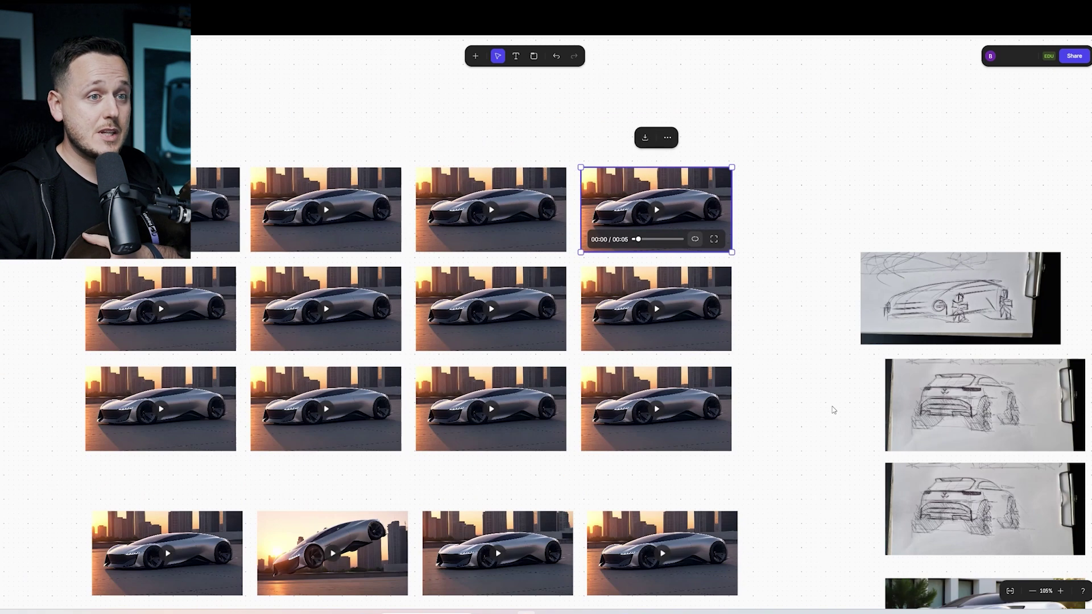
Return to the white car clips and the empty Animate block on the canvas.
drag(832, 410, 441, 234)
scroll(677, 393, down, 2)
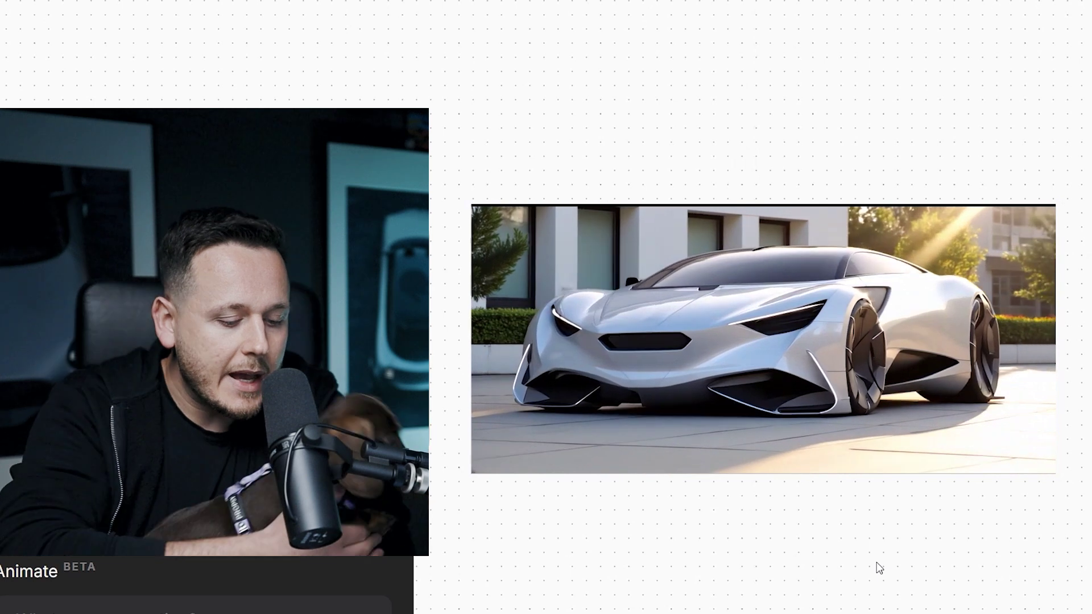